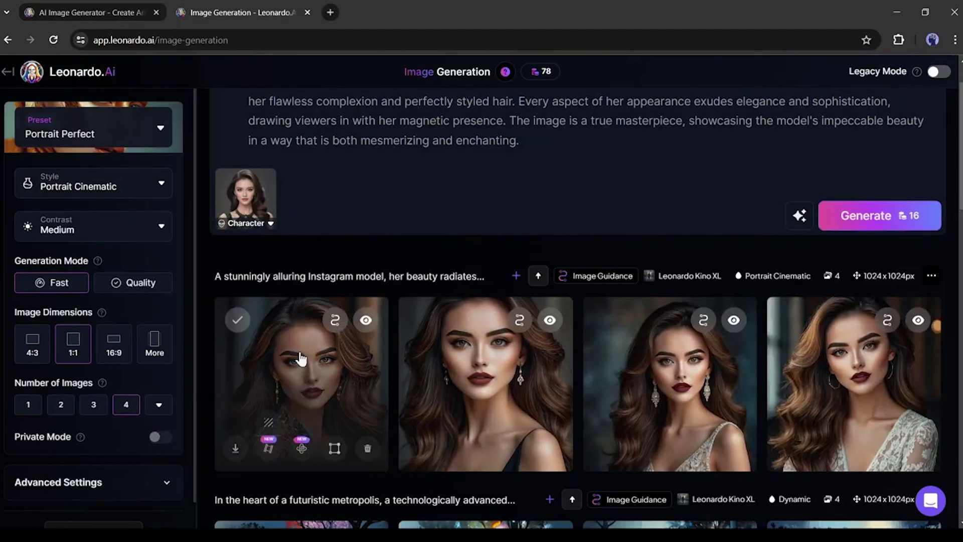
Step: Flip through the portrait generations at full size in the lightbox
{"action": "left_click", "coordinate": [297, 361]}
{"action": "left_click", "coordinate": [692, 303]}
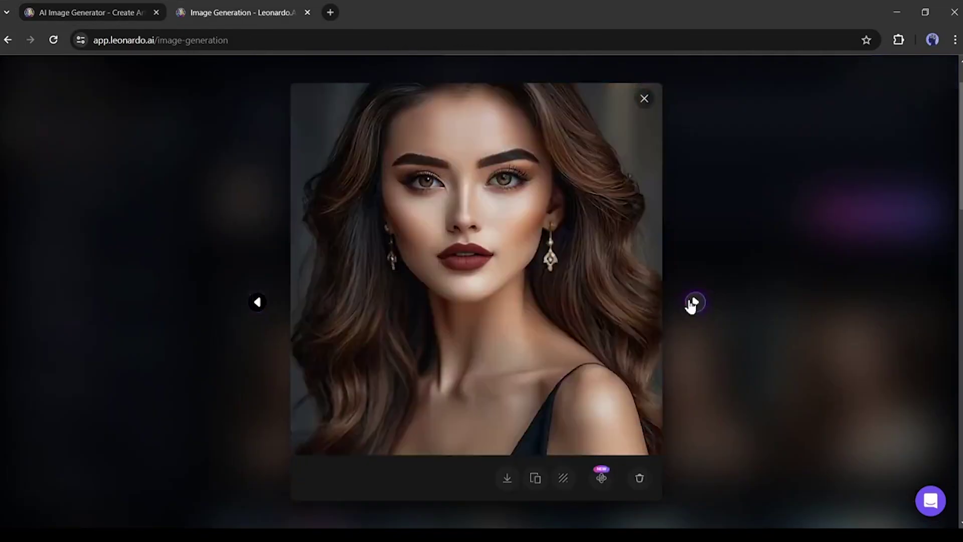
{"action": "left_click", "coordinate": [691, 303]}
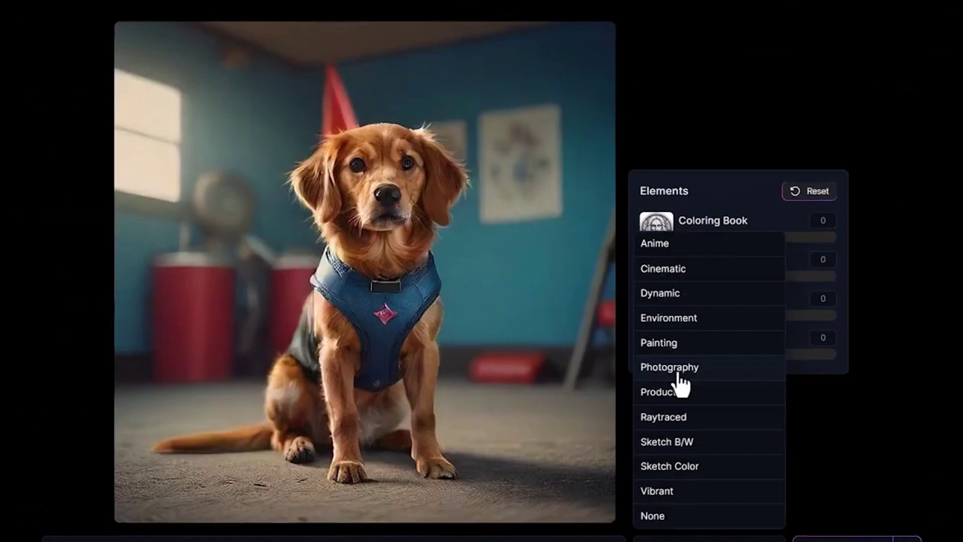
Step: Show the Image Guidance dropdown with Style, Character and Content Reference and Elements
{"action": "left_click", "coordinate": [676, 383]}
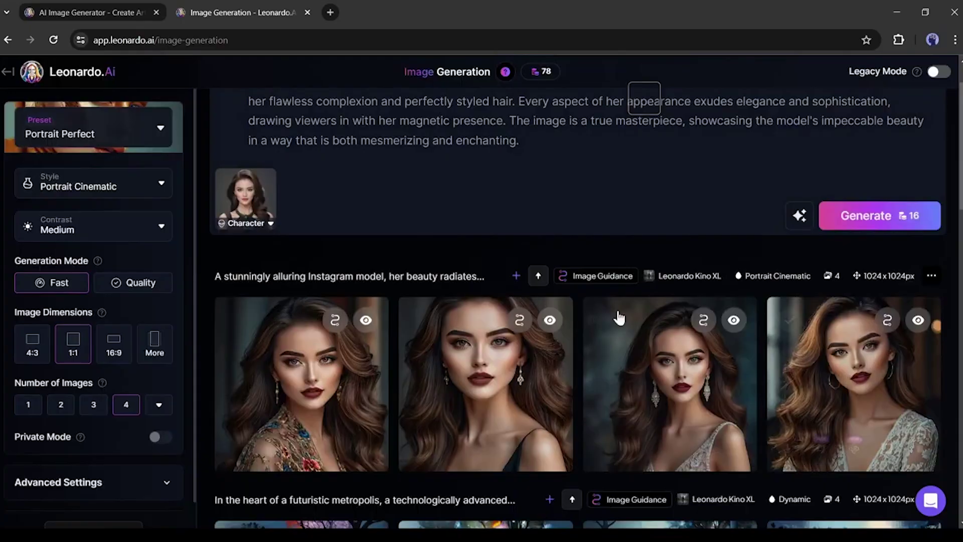
{"action": "scroll", "coordinate": [591, 386], "scroll_direction": "up", "scroll_amount": 1}
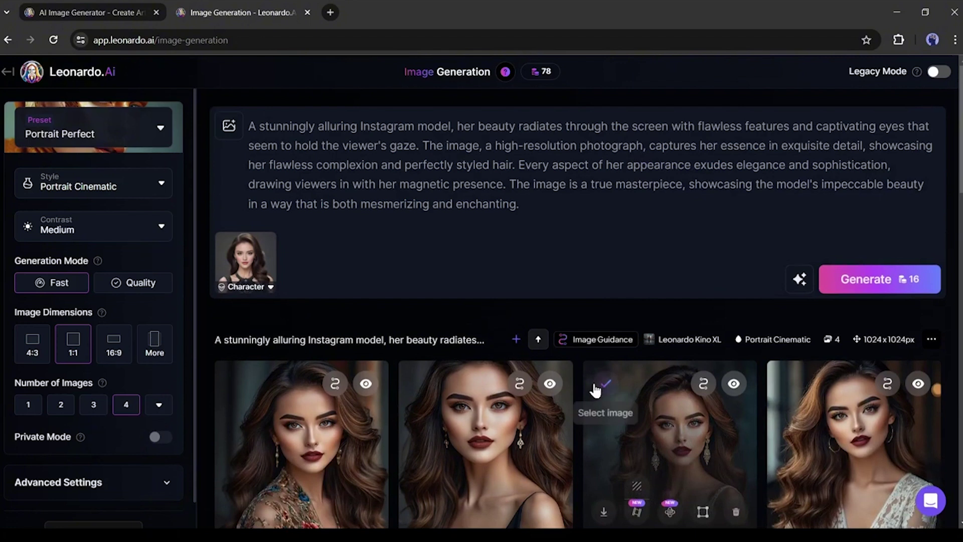
{"action": "scroll", "coordinate": [466, 416], "scroll_direction": "down", "scroll_amount": 3}
{"action": "scroll", "coordinate": [400, 273], "scroll_direction": "up", "scroll_amount": 2}
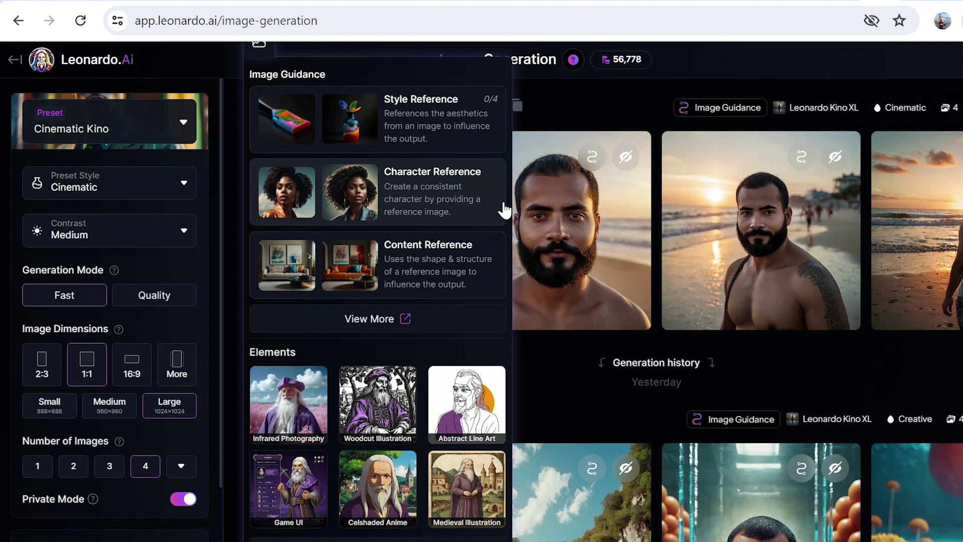
Step: Close the guidance dropdown, scroll down to the earlier barista row, and switch to the original selfie
{"action": "left_click", "coordinate": [769, 357]}
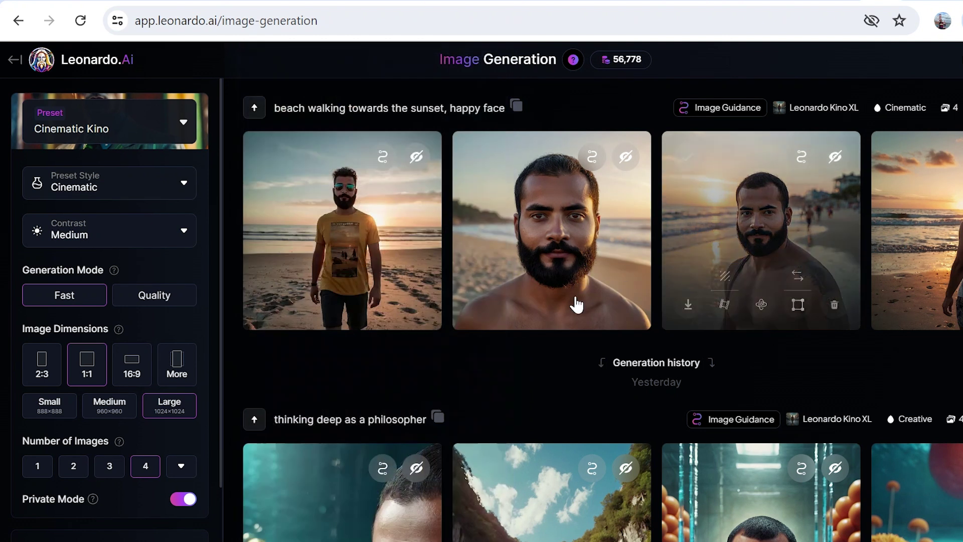
{"action": "scroll", "coordinate": [655, 470], "scroll_direction": "down", "scroll_amount": 1}
{"action": "scroll", "coordinate": [655, 471], "scroll_direction": "down", "scroll_amount": 5}
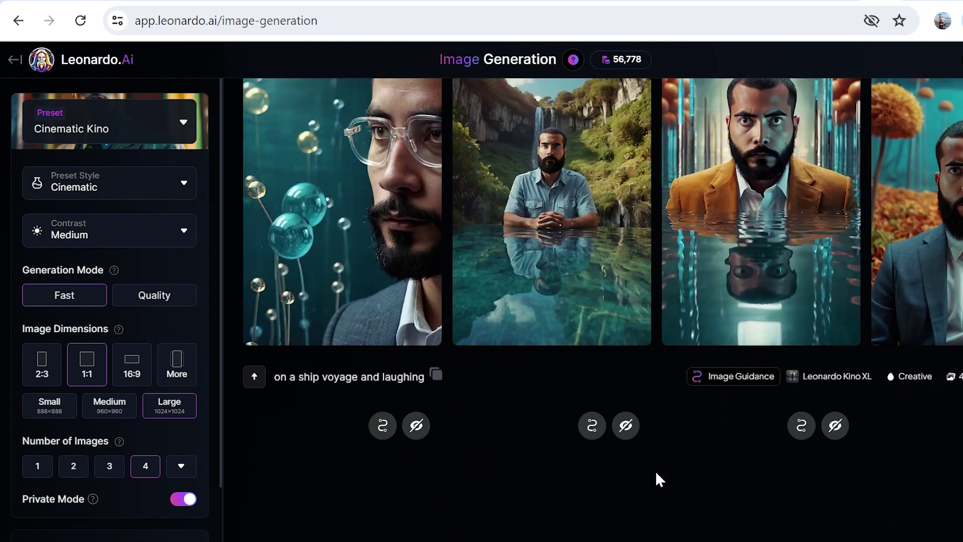
{"action": "scroll", "coordinate": [652, 319], "scroll_direction": "down", "scroll_amount": 7}
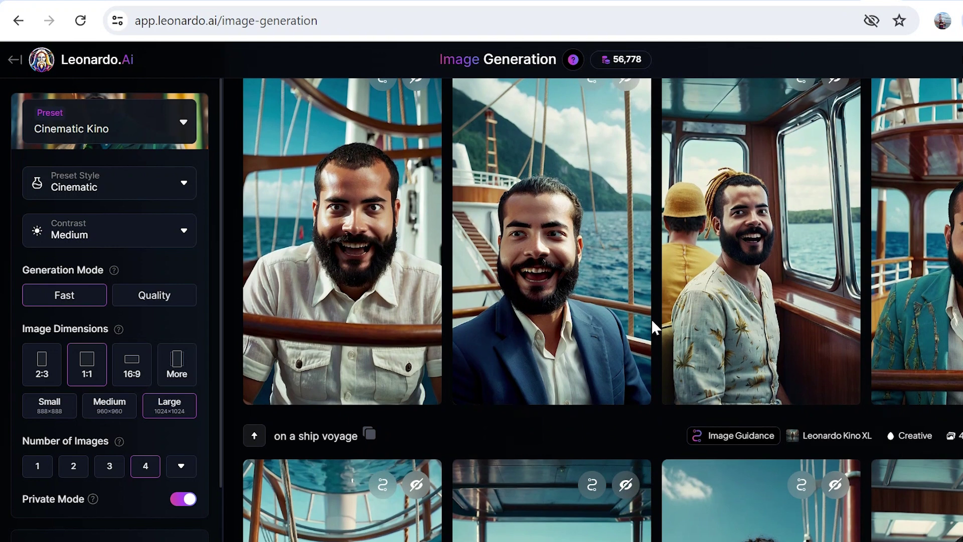
{"action": "scroll", "coordinate": [651, 319], "scroll_direction": "down", "scroll_amount": 2}
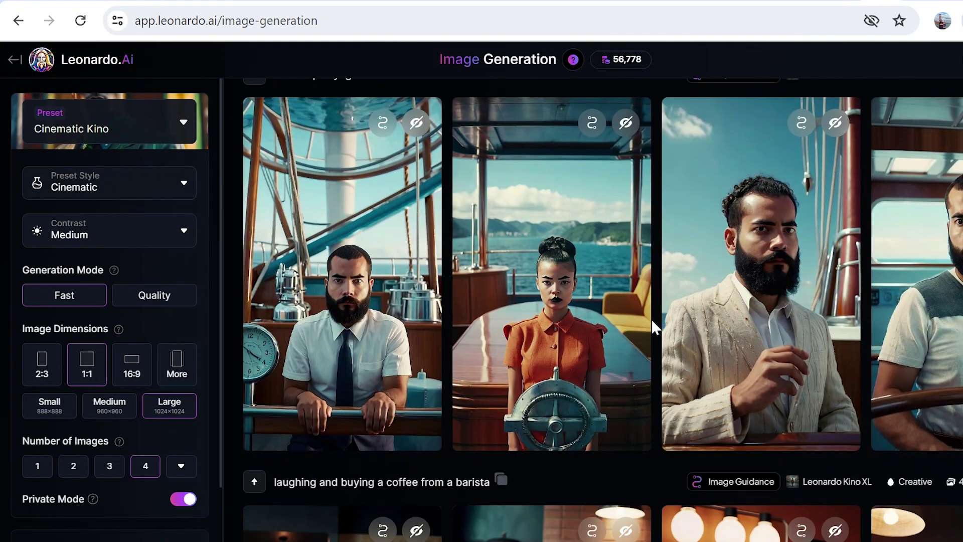
{"action": "scroll", "coordinate": [651, 320], "scroll_direction": "down", "scroll_amount": 6}
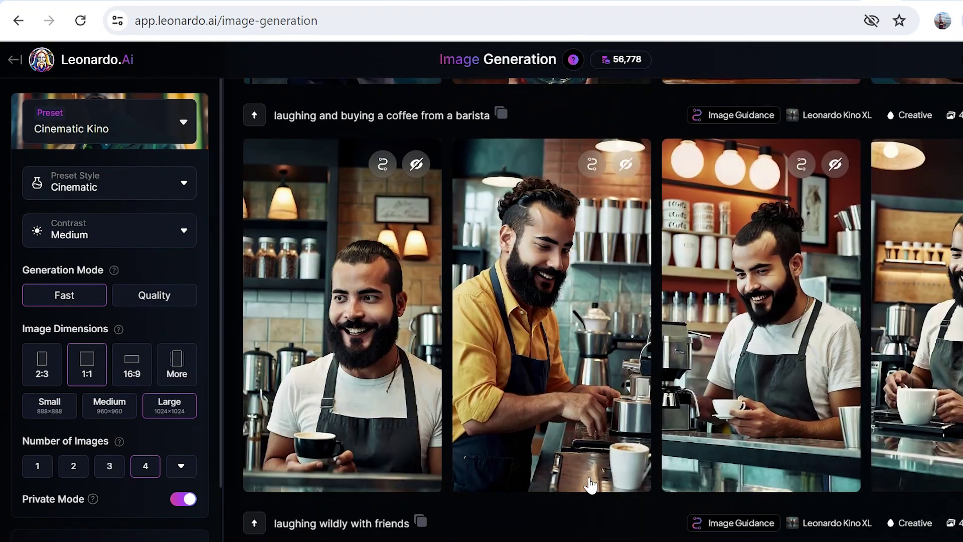
{"action": "key", "text": "alt+Tab"}
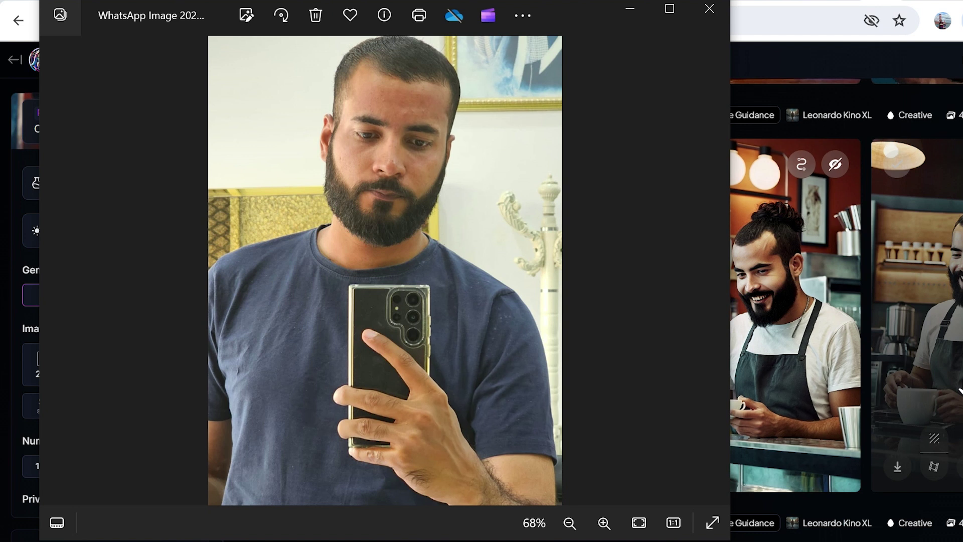
Step: Bring the generation page back to the front and scroll through the history rows
{"action": "scroll", "coordinate": [865, 207], "scroll_direction": "down", "scroll_amount": 3}
{"action": "scroll", "coordinate": [865, 206], "scroll_direction": "down", "scroll_amount": 2}
{"action": "left_click", "coordinate": [865, 206]}
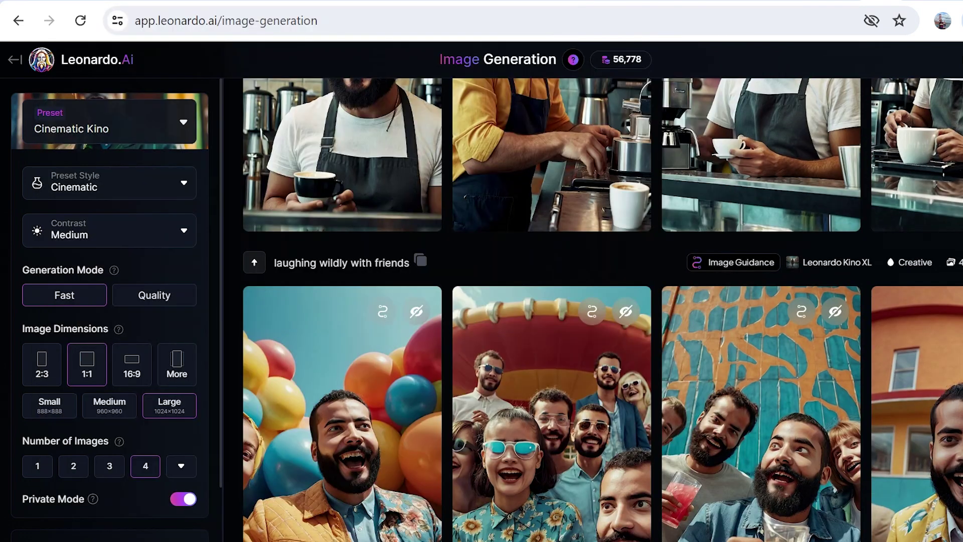
{"action": "scroll", "coordinate": [936, 379], "scroll_direction": "down", "scroll_amount": 10}
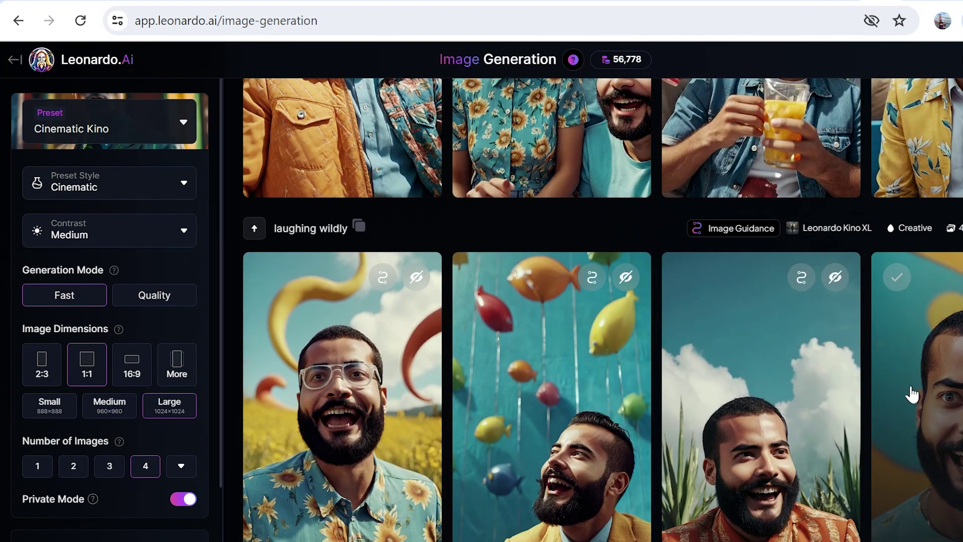
Step: Check the Number of Images choices, then scroll back to the top of the feed
{"action": "left_click", "coordinate": [182, 466]}
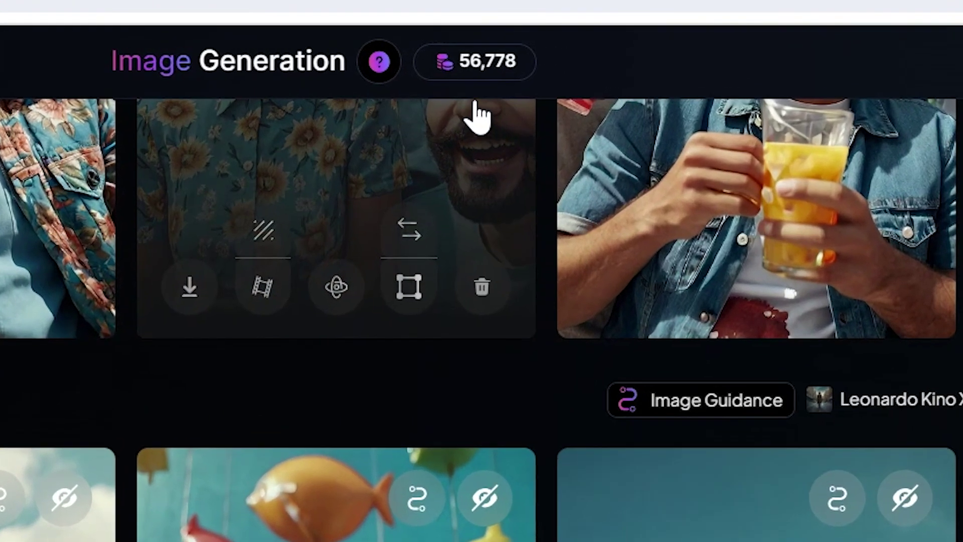
{"action": "mouse_move", "coordinate": [495, 79]}
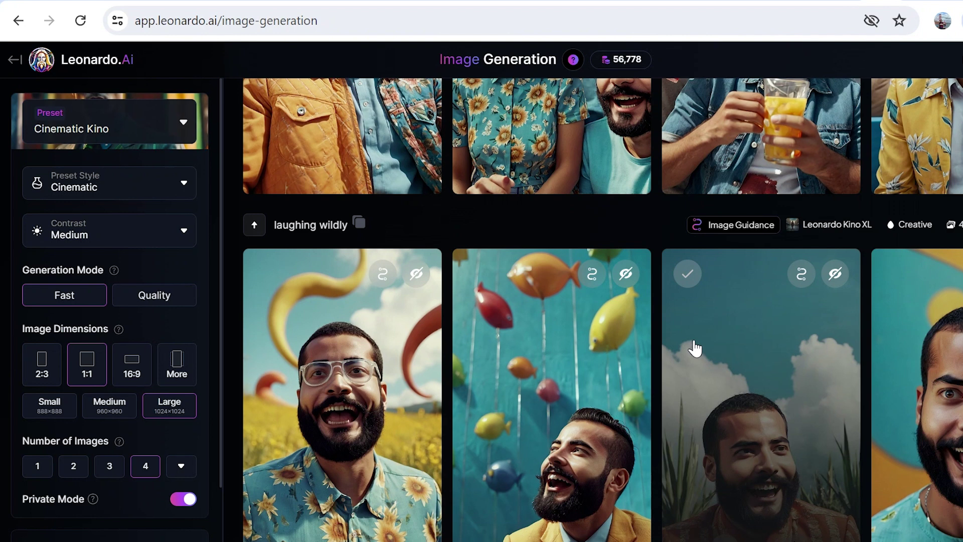
{"action": "scroll", "coordinate": [695, 348], "scroll_direction": "down", "scroll_amount": 5}
{"action": "scroll", "coordinate": [694, 348], "scroll_direction": "down", "scroll_amount": 5}
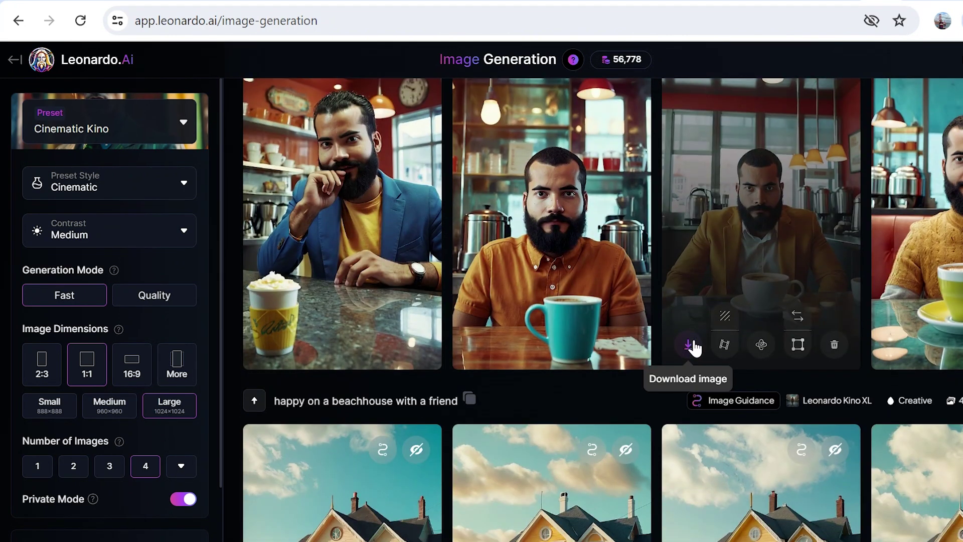
{"action": "scroll", "coordinate": [602, 274], "scroll_direction": "down", "scroll_amount": 3}
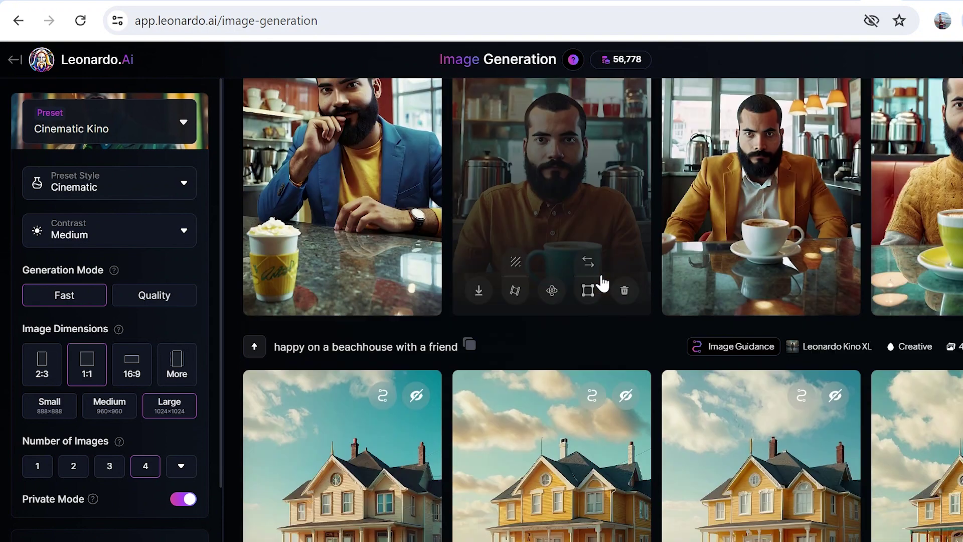
{"action": "scroll", "coordinate": [602, 284], "scroll_direction": "down", "scroll_amount": 15}
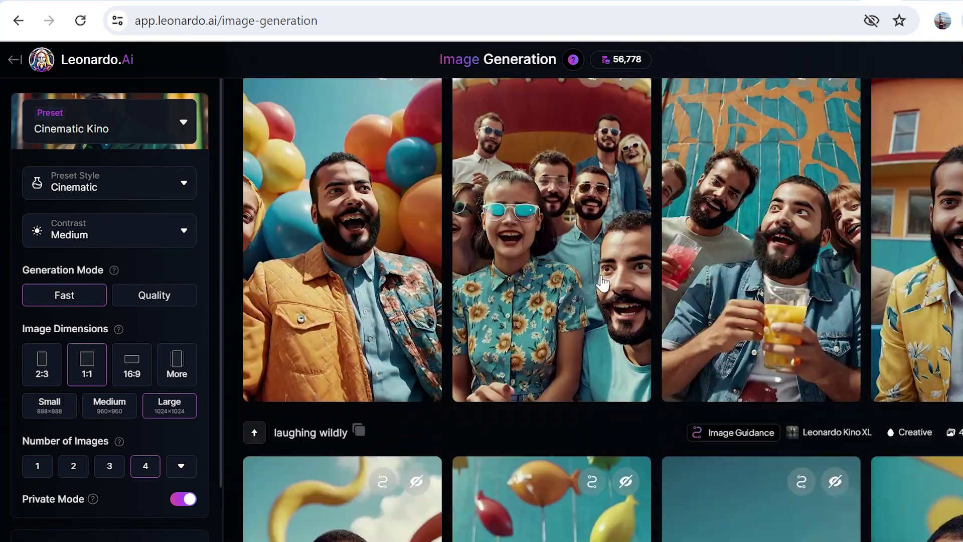
{"action": "scroll", "coordinate": [602, 283], "scroll_direction": "up", "scroll_amount": 20}
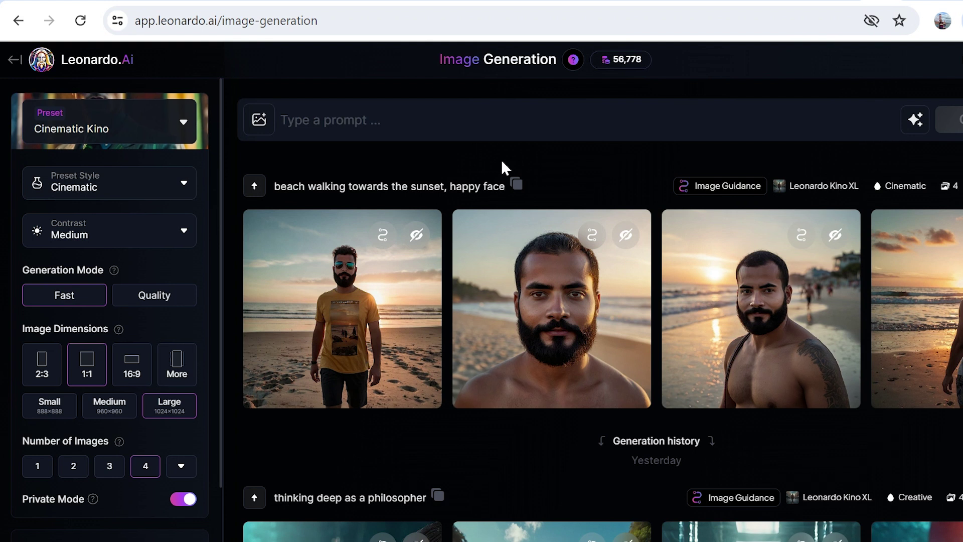
Step: Look at the Image Guidance options and the platform presets list
{"action": "left_click", "coordinate": [269, 128]}
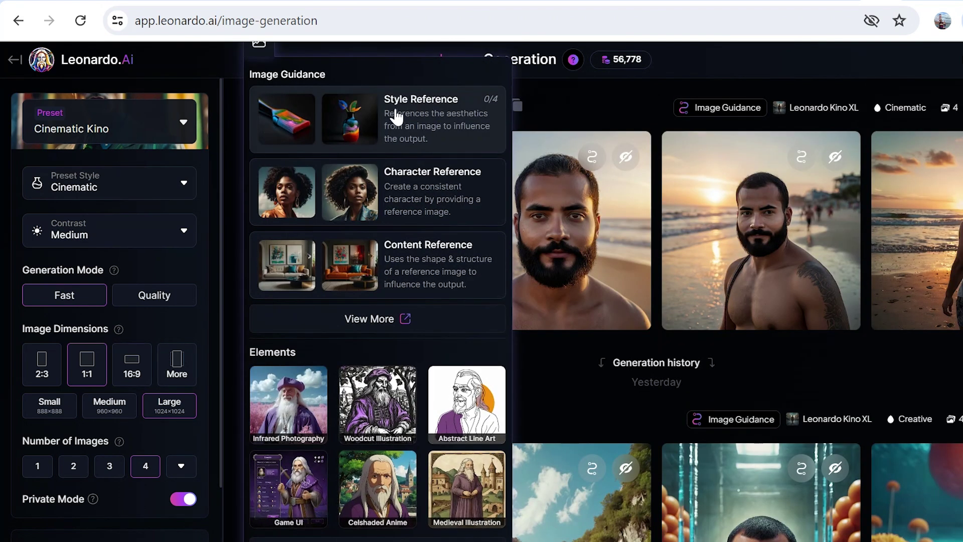
{"action": "left_click", "coordinate": [163, 123]}
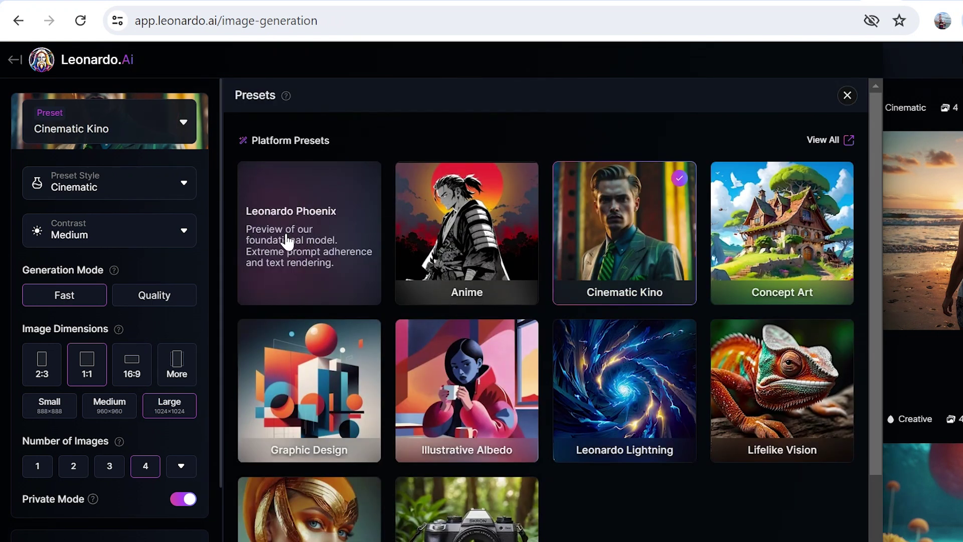
{"action": "left_click", "coordinate": [848, 96]}
{"action": "left_click", "coordinate": [266, 119]}
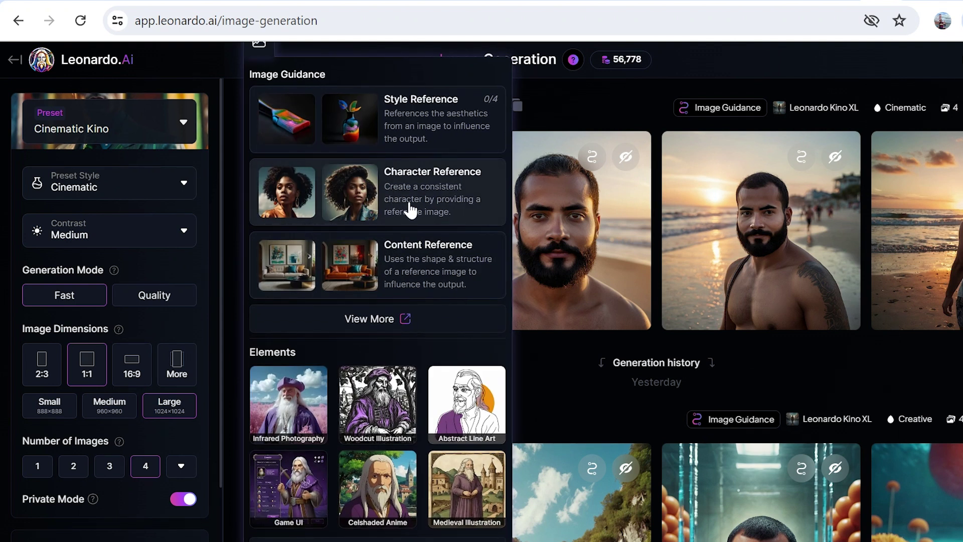
Step: Choose Character Reference under View More and confirm to open the image picker
{"action": "left_click", "coordinate": [416, 326]}
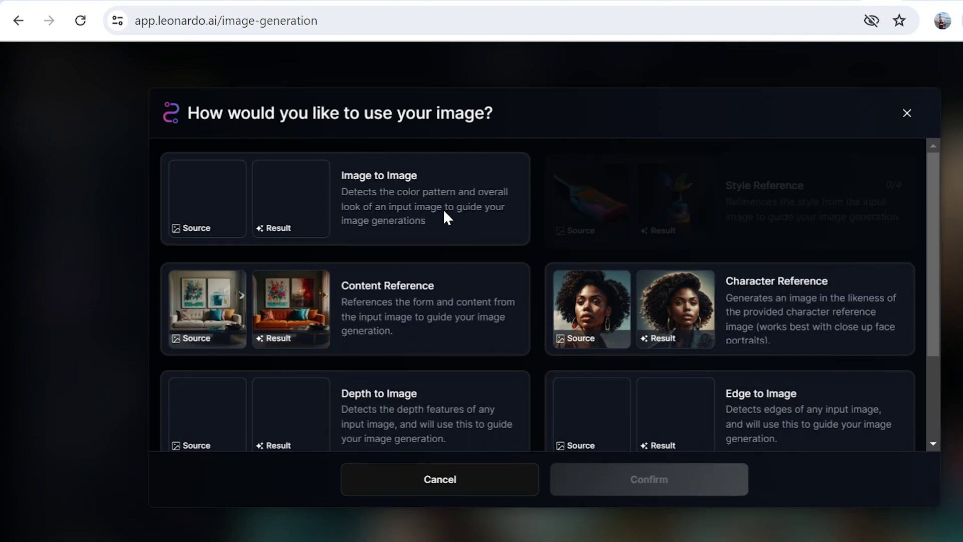
{"action": "scroll", "coordinate": [470, 395], "scroll_direction": "down", "scroll_amount": 3}
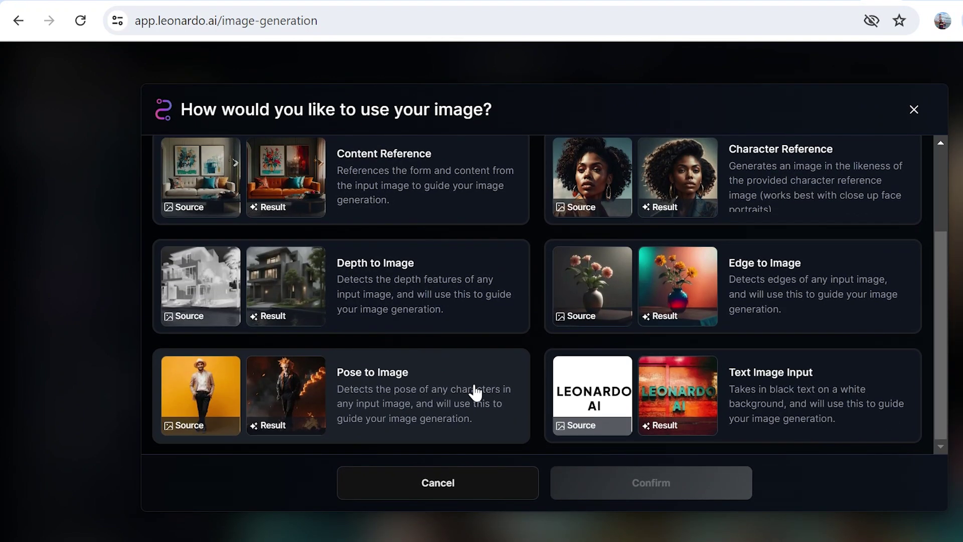
{"action": "scroll", "coordinate": [682, 378], "scroll_direction": "up", "scroll_amount": 3}
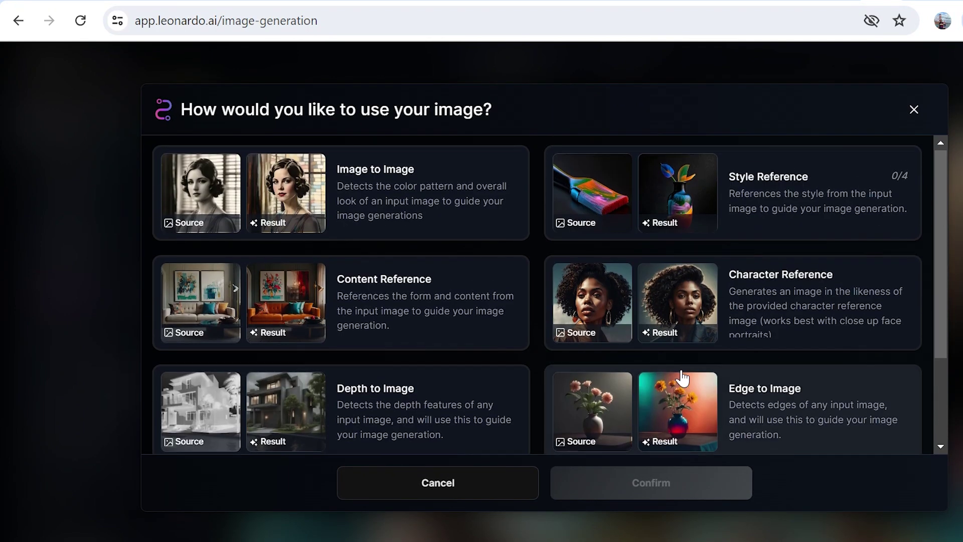
{"action": "left_click", "coordinate": [742, 313]}
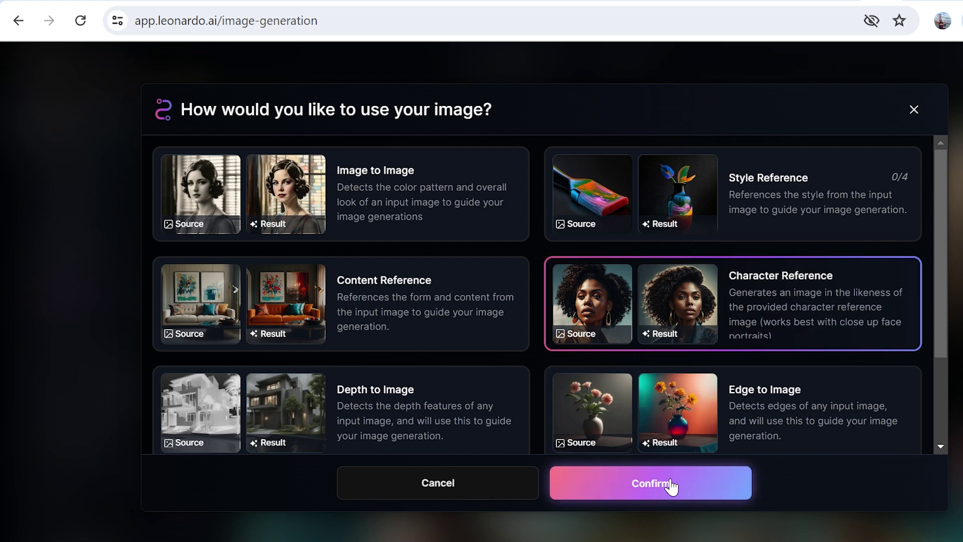
{"action": "left_click", "coordinate": [669, 481]}
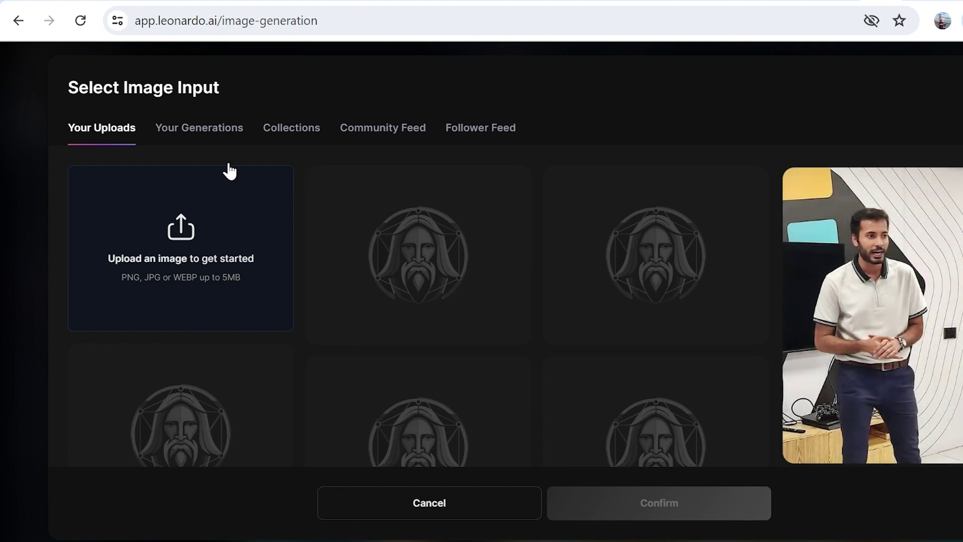
Step: Attach the uploaded bearded man-with-phone selfie as the Character Reference
{"action": "scroll", "coordinate": [406, 265], "scroll_direction": "down", "scroll_amount": 2}
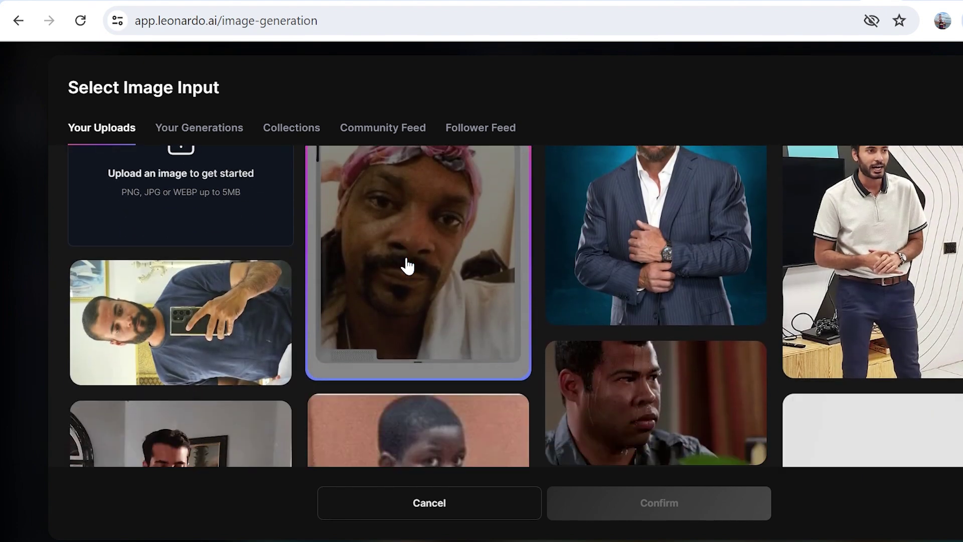
{"action": "scroll", "coordinate": [406, 265], "scroll_direction": "up", "scroll_amount": 2}
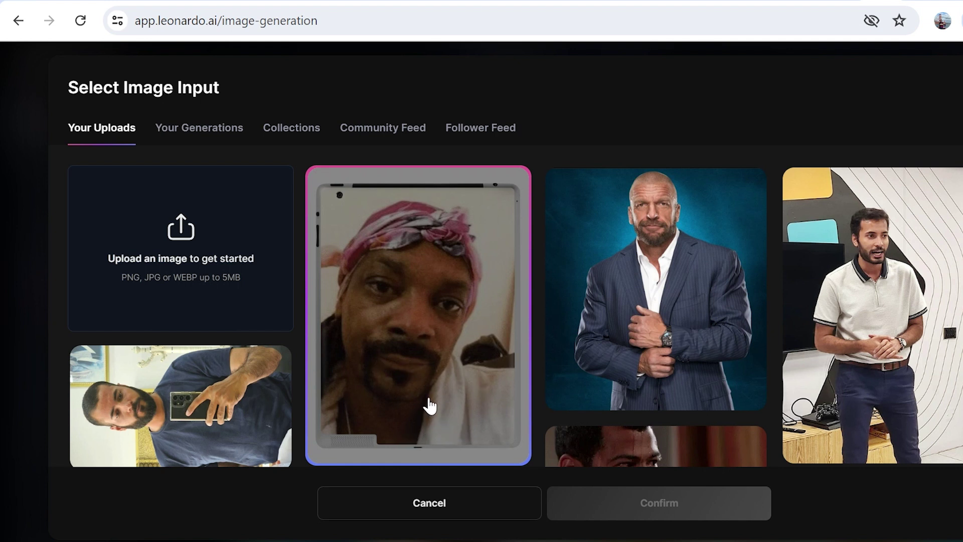
{"action": "left_click", "coordinate": [146, 420]}
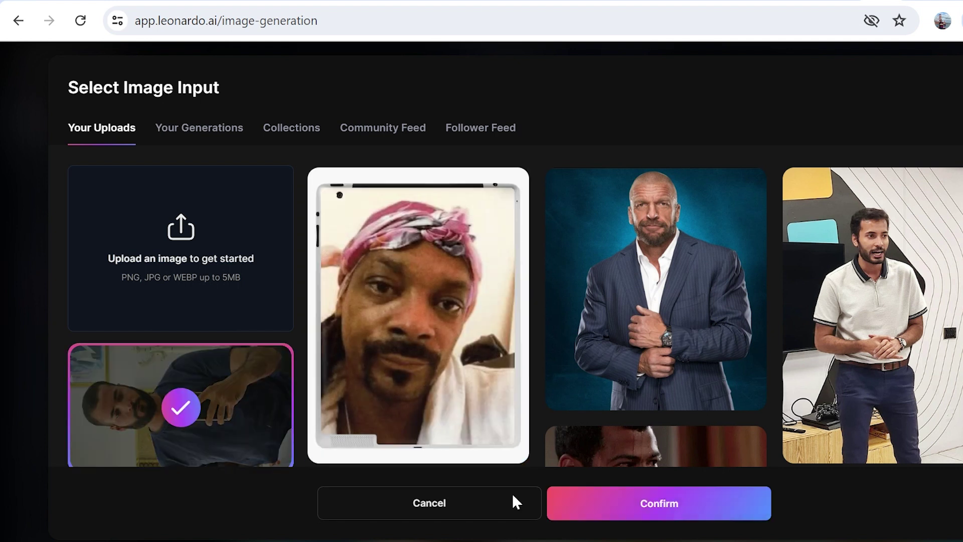
{"action": "left_click", "coordinate": [667, 504]}
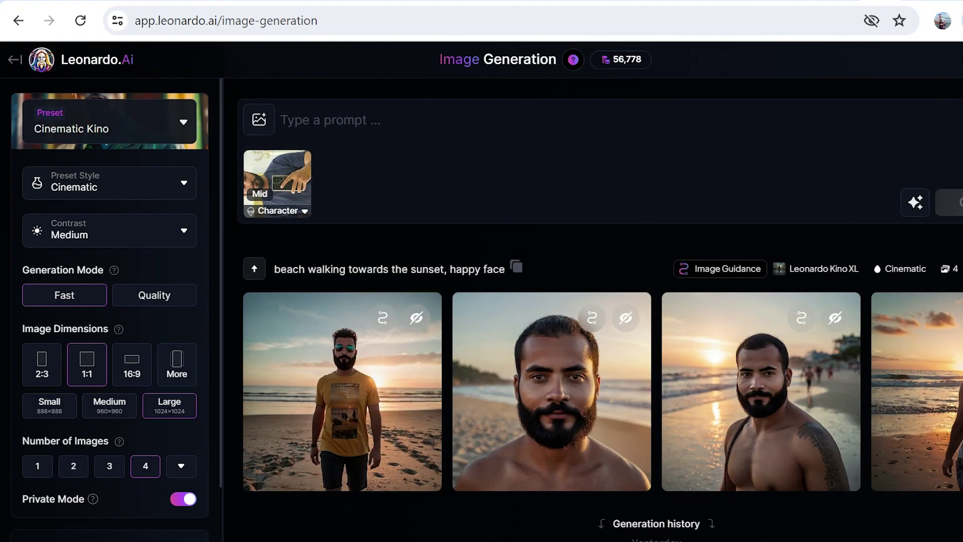
Step: Set Contrast to High
{"action": "mouse_move", "coordinate": [290, 194]}
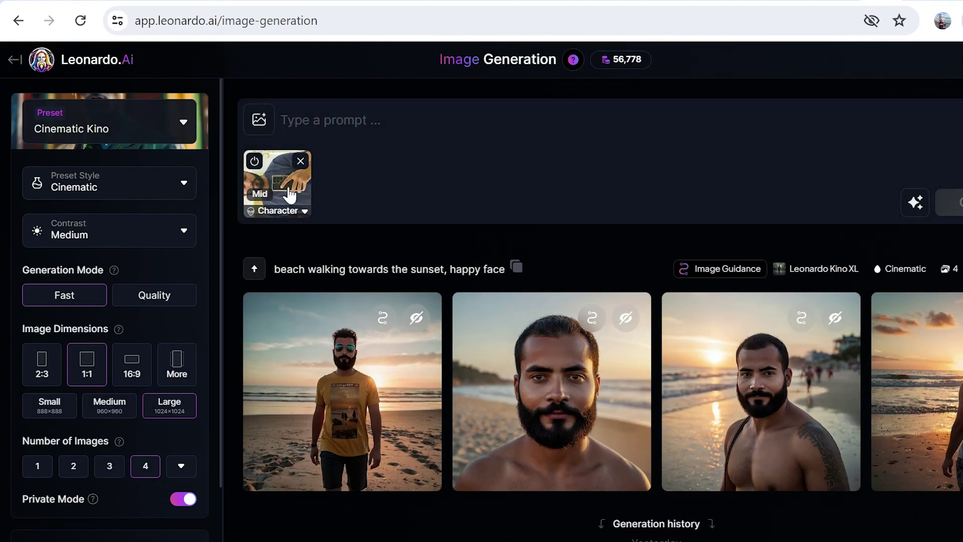
{"action": "left_click", "coordinate": [143, 248]}
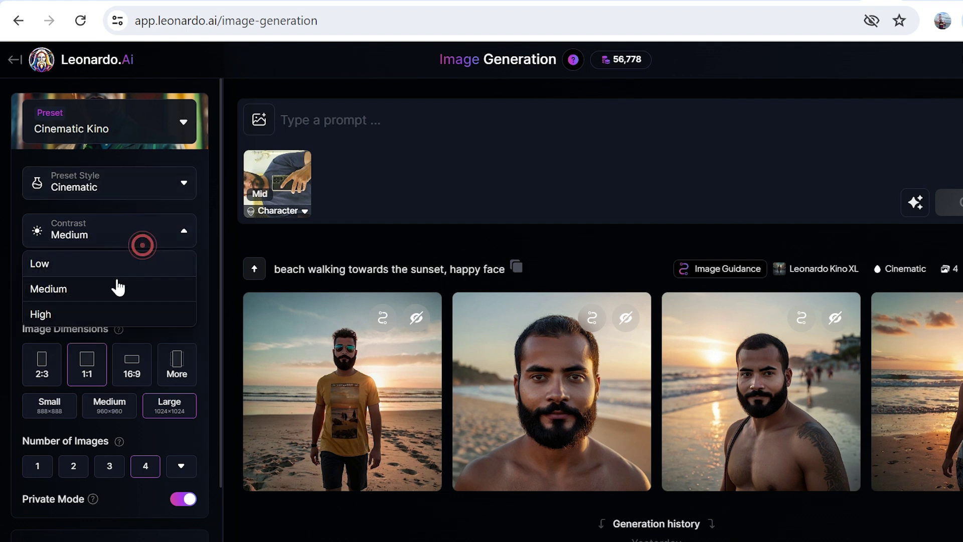
{"action": "left_click", "coordinate": [99, 316]}
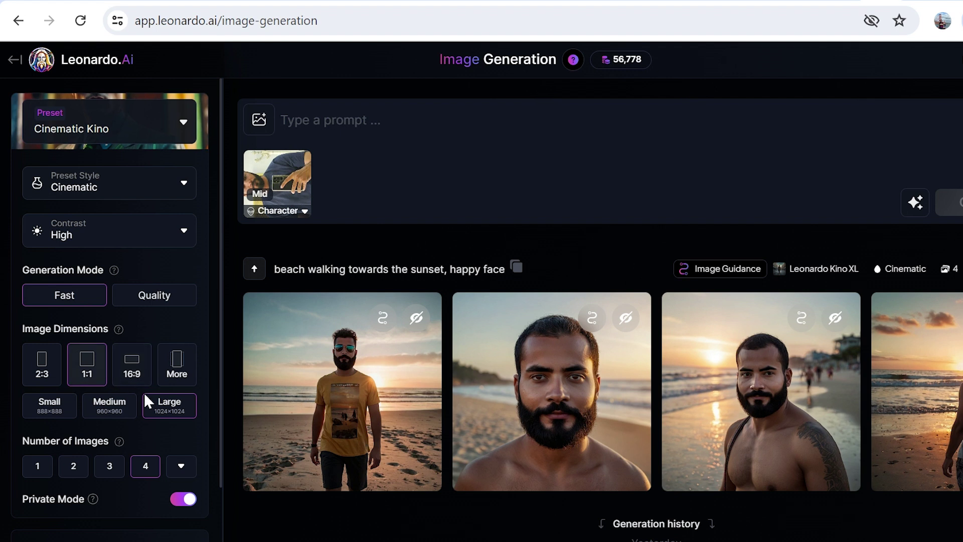
Step: Set image dimensions to Mobile 9:16 at 768×1368 and look over Advanced Settings
{"action": "left_click", "coordinate": [181, 352]}
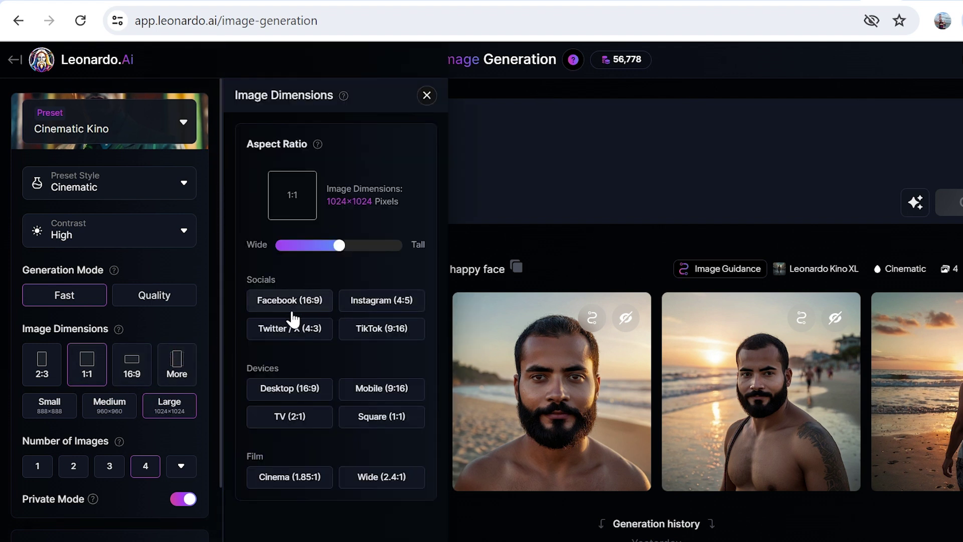
{"action": "left_click", "coordinate": [380, 386]}
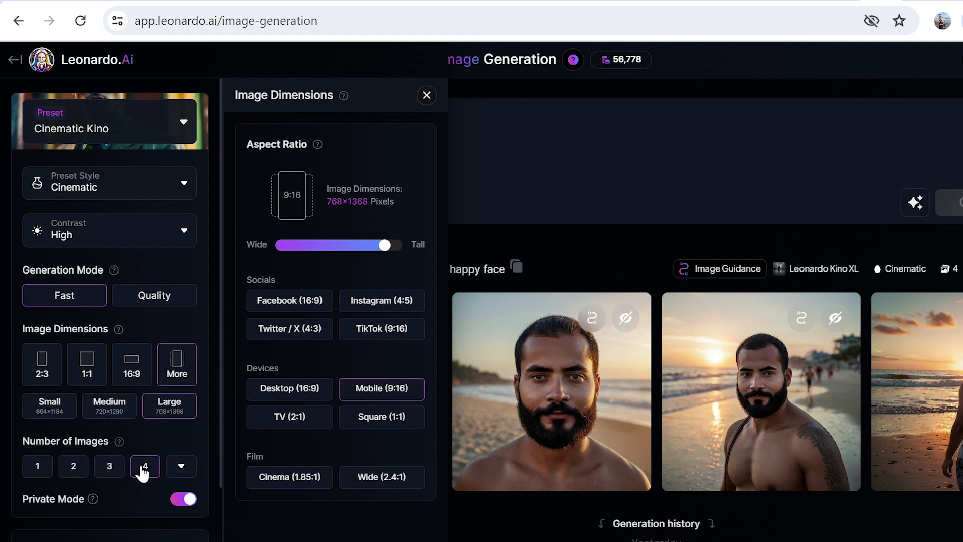
{"action": "scroll", "coordinate": [150, 473], "scroll_direction": "down", "scroll_amount": 2}
{"action": "left_click", "coordinate": [171, 474]}
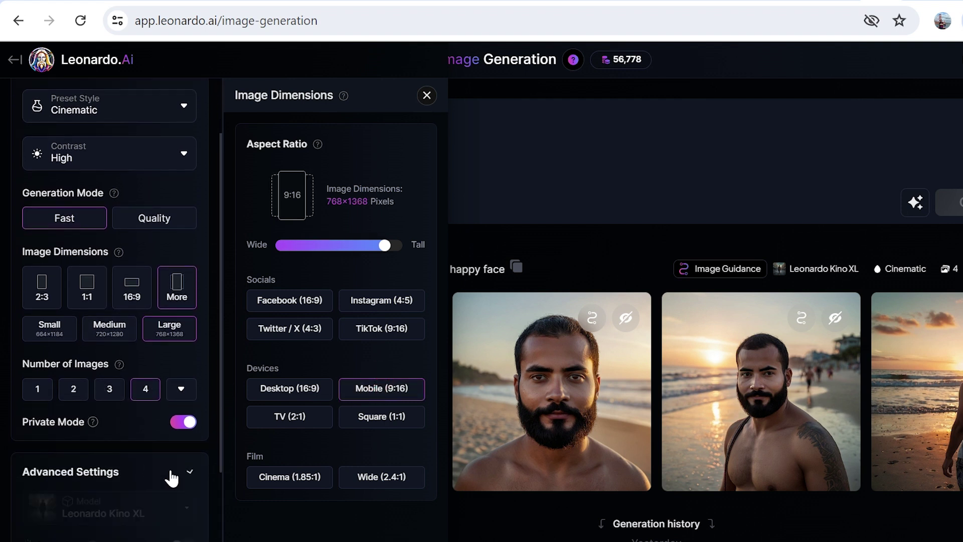
{"action": "scroll", "coordinate": [150, 426], "scroll_direction": "down", "scroll_amount": 5}
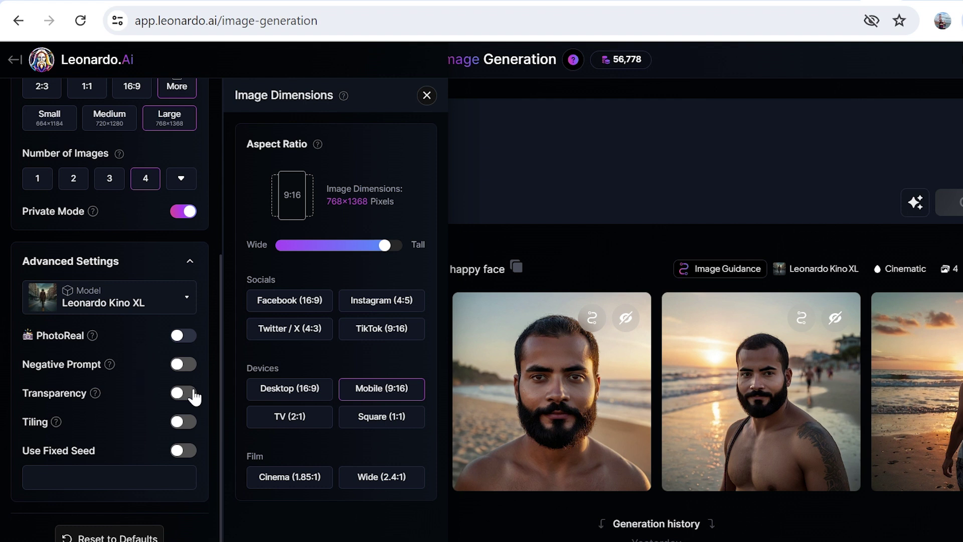
{"action": "scroll", "coordinate": [182, 429], "scroll_direction": "up", "scroll_amount": 7}
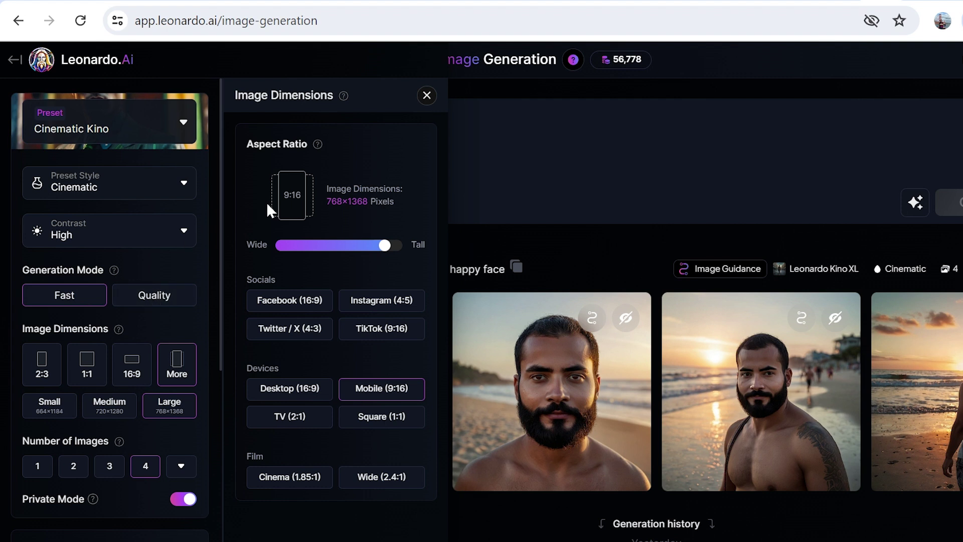
Step: Set character reference strength to High and enter 'a barrista in a coffee shop with a smiling face'
{"action": "key", "text": "Escape"}
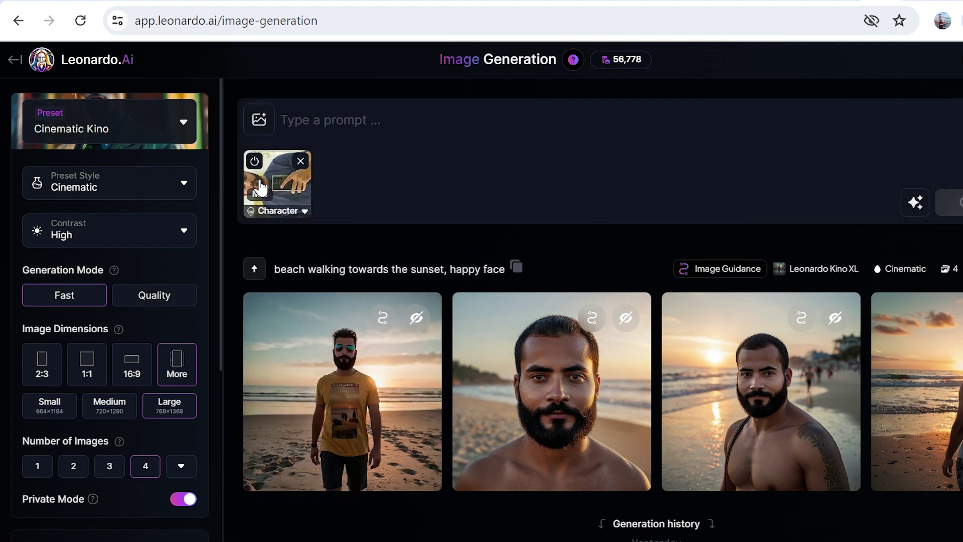
{"action": "left_click", "coordinate": [261, 199]}
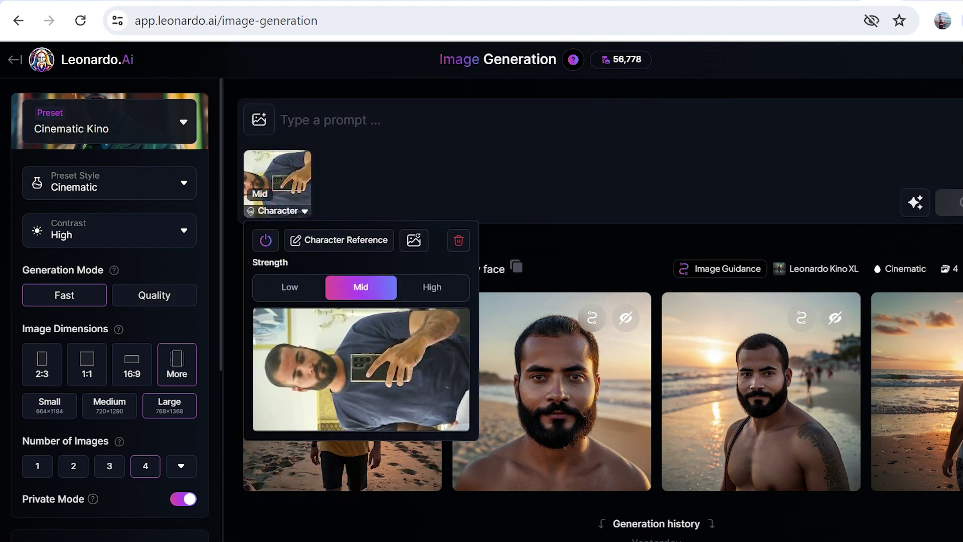
{"action": "left_click", "coordinate": [432, 290]}
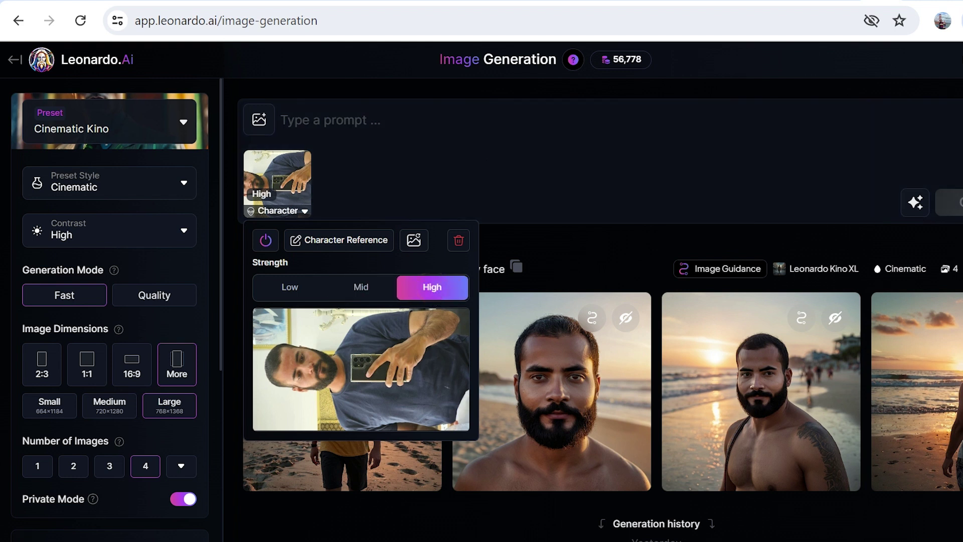
{"action": "left_click", "coordinate": [486, 157]}
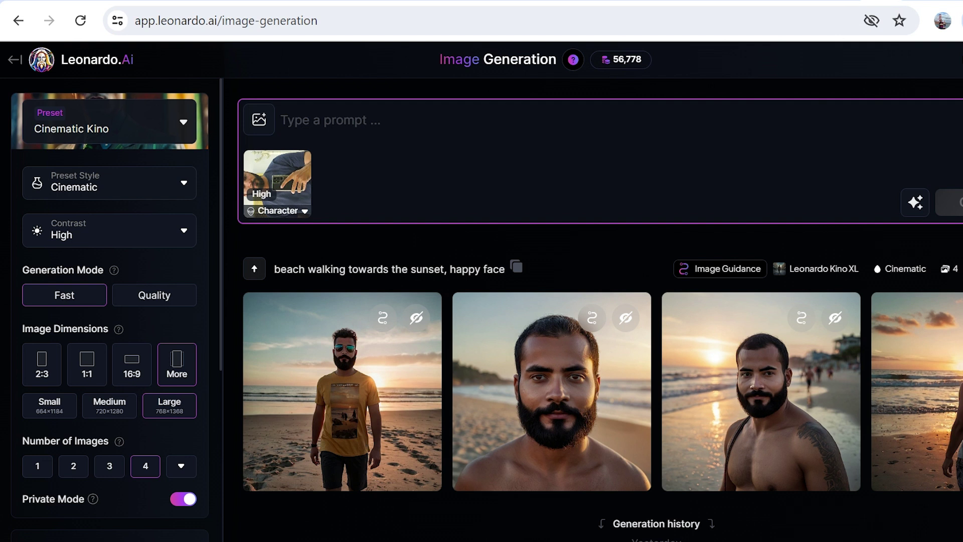
{"action": "type", "text": "to"}
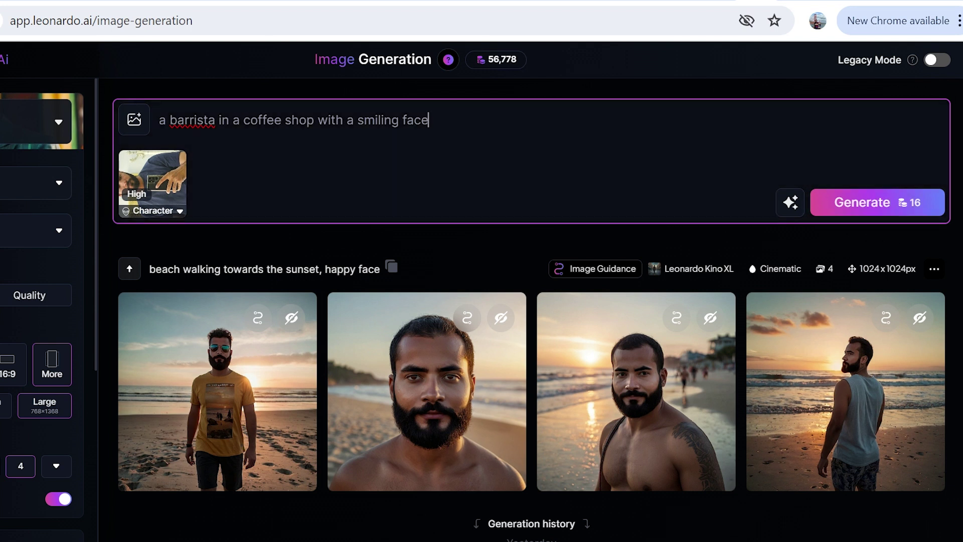
Step: Generate four barista images, open the first full size, and switch to the original selfie
{"action": "left_click", "coordinate": [861, 202]}
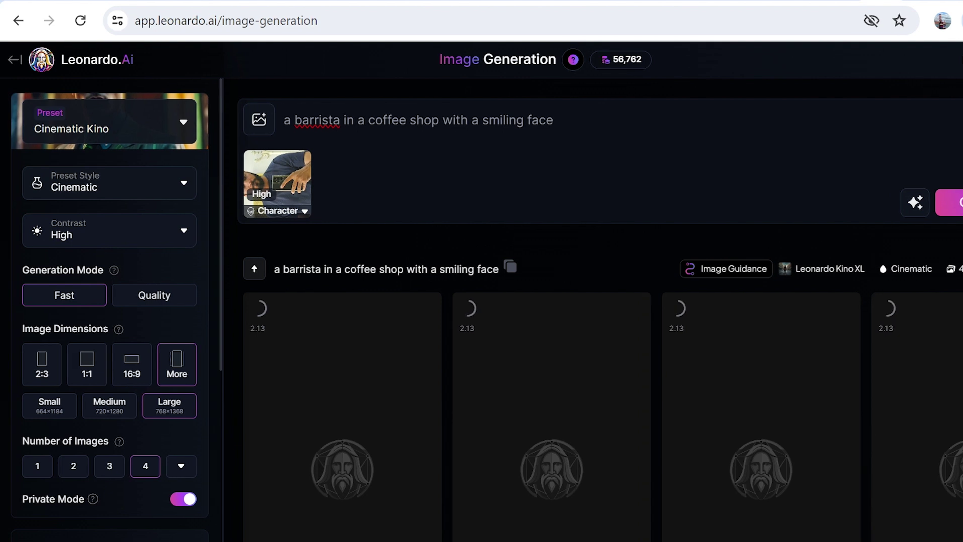
{"action": "scroll", "coordinate": [501, 175], "scroll_direction": "down", "scroll_amount": 5}
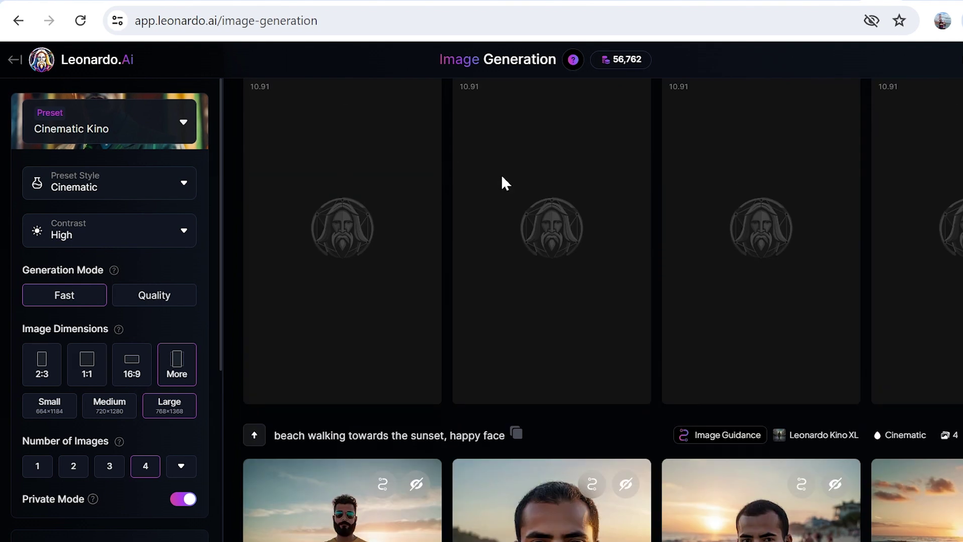
{"action": "scroll", "coordinate": [501, 175], "scroll_direction": "up", "scroll_amount": 3}
{"action": "scroll", "coordinate": [445, 246], "scroll_direction": "up", "scroll_amount": 2}
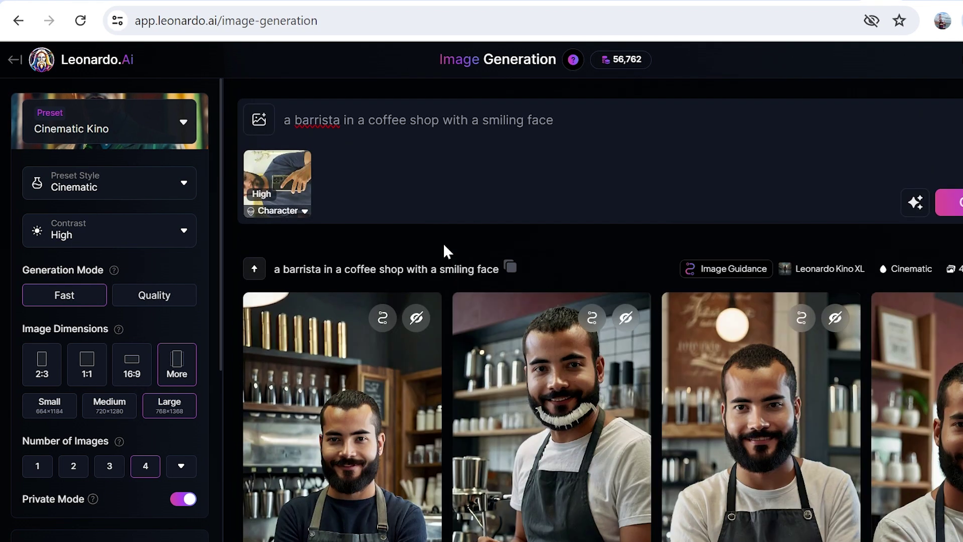
{"action": "scroll", "coordinate": [443, 243], "scroll_direction": "down", "scroll_amount": 4}
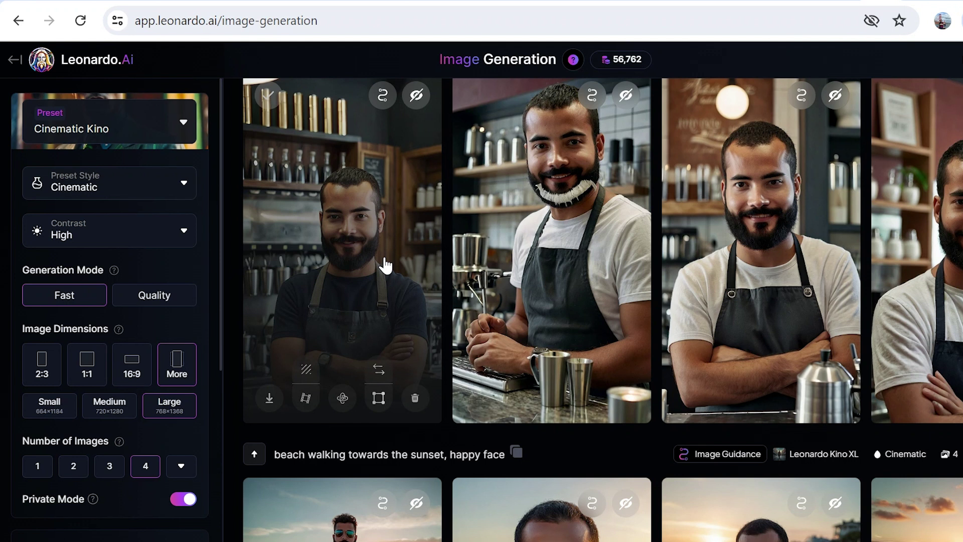
{"action": "left_click", "coordinate": [385, 265]}
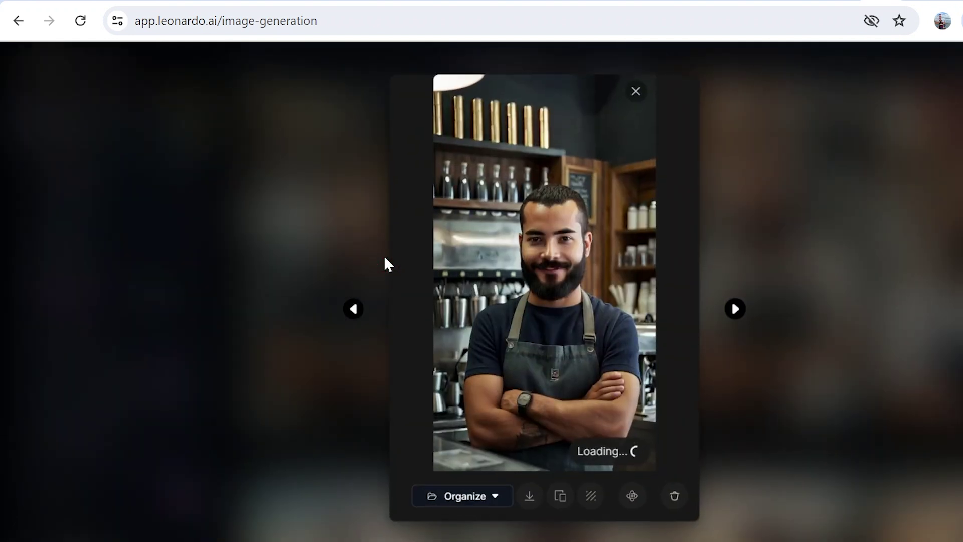
{"action": "key", "text": "alt+Tab"}
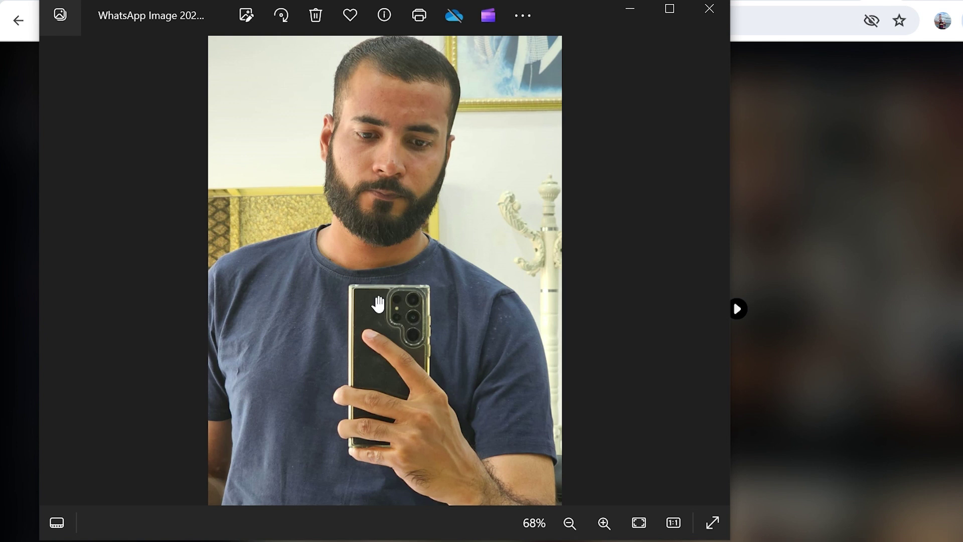
Step: Close the photo and viewer, reopen the first barista image, and zoom in on the face
{"action": "mouse_move", "coordinate": [692, 305]}
{"action": "left_click", "coordinate": [753, 237]}
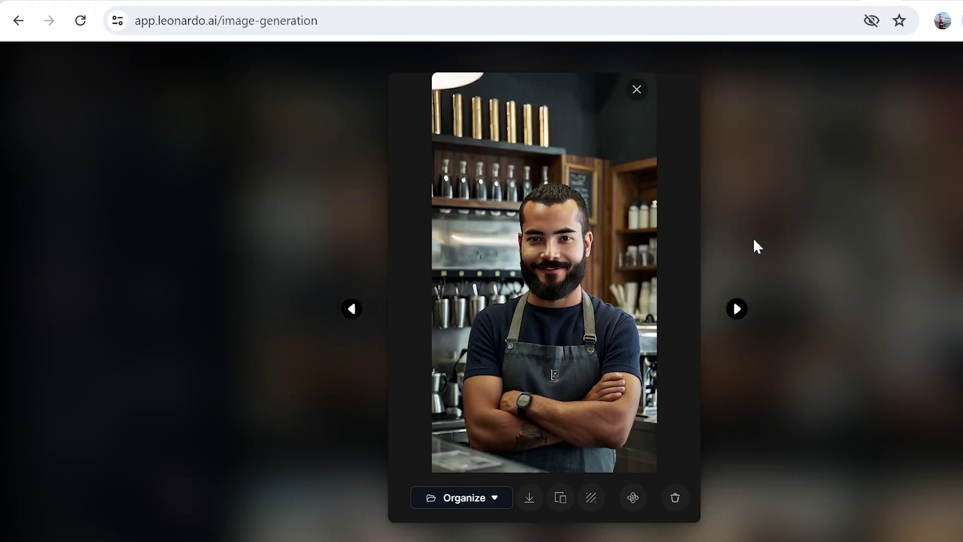
{"action": "left_click", "coordinate": [753, 236]}
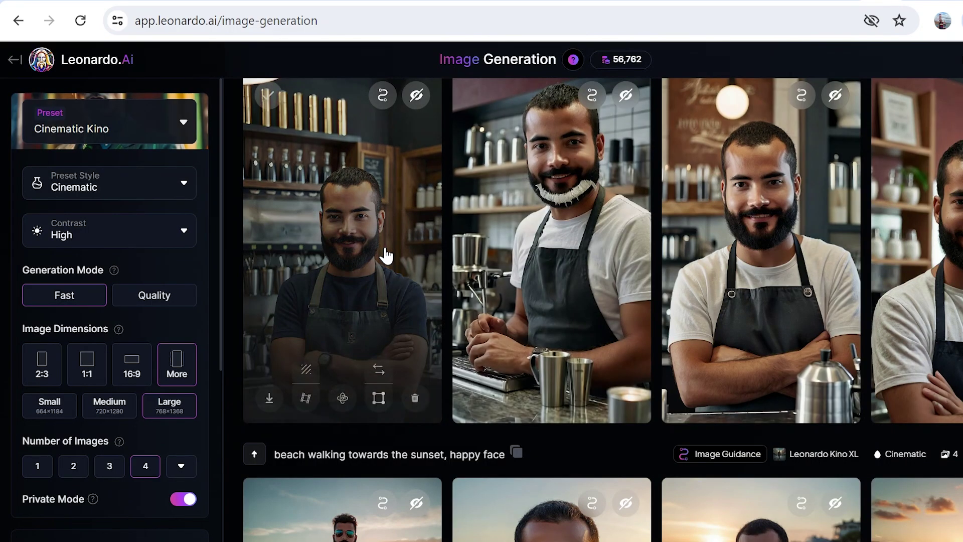
{"action": "left_click", "coordinate": [384, 247]}
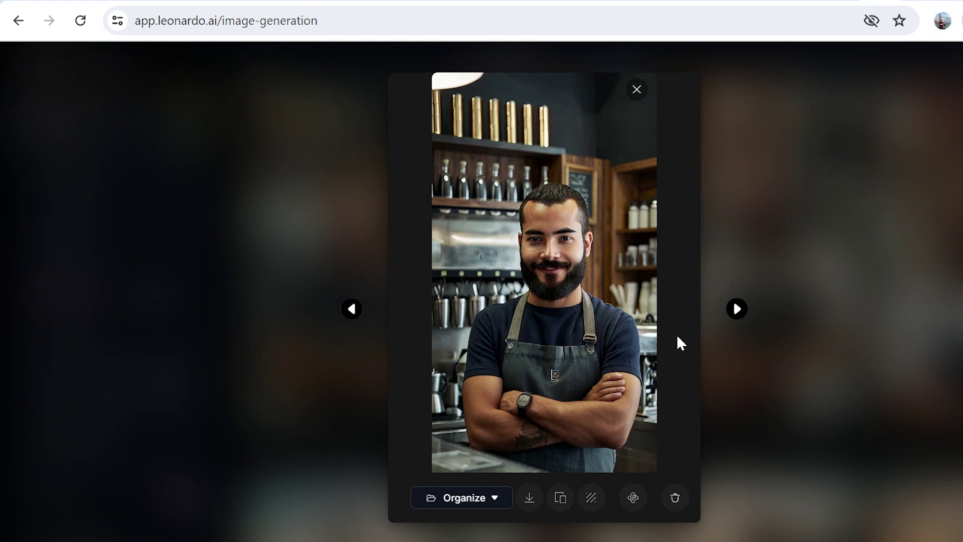
{"action": "left_click", "coordinate": [555, 261]}
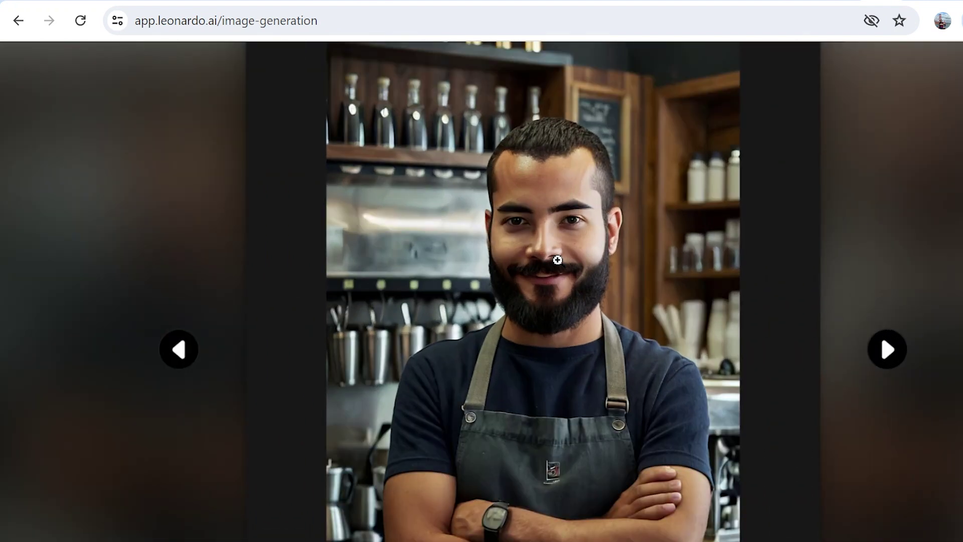
Step: Step through the next barista images up to the crossed-arms one beside a kettle
{"action": "left_click", "coordinate": [885, 351]}
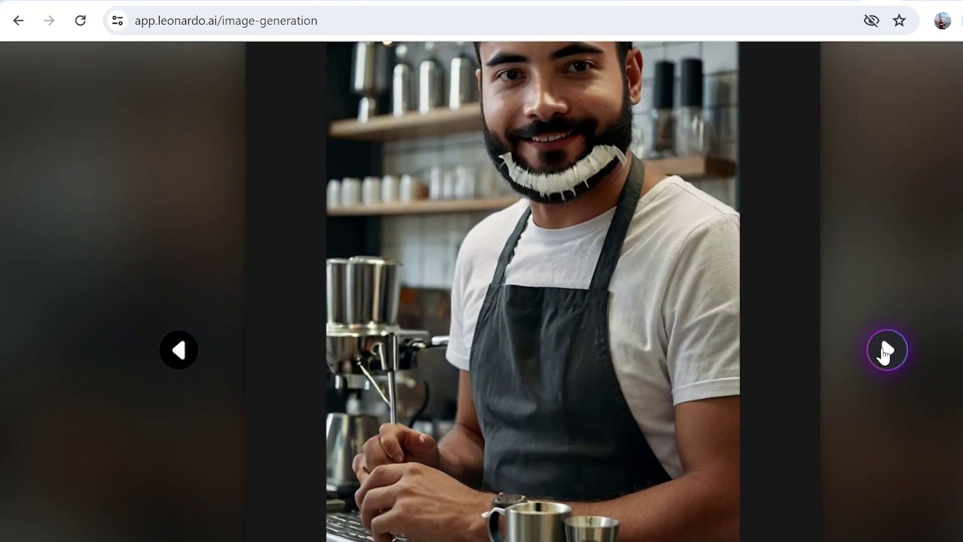
{"action": "left_click", "coordinate": [663, 342]}
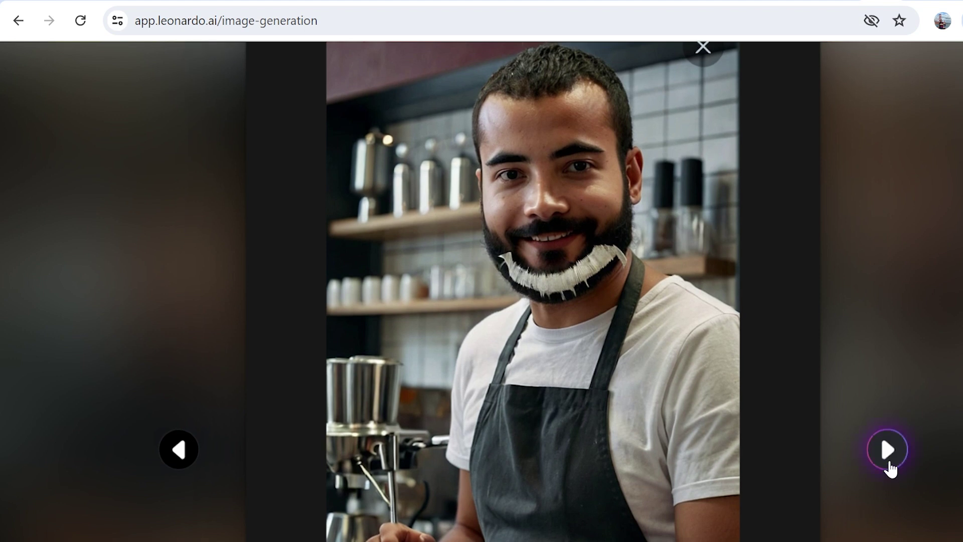
{"action": "left_click", "coordinate": [888, 452]}
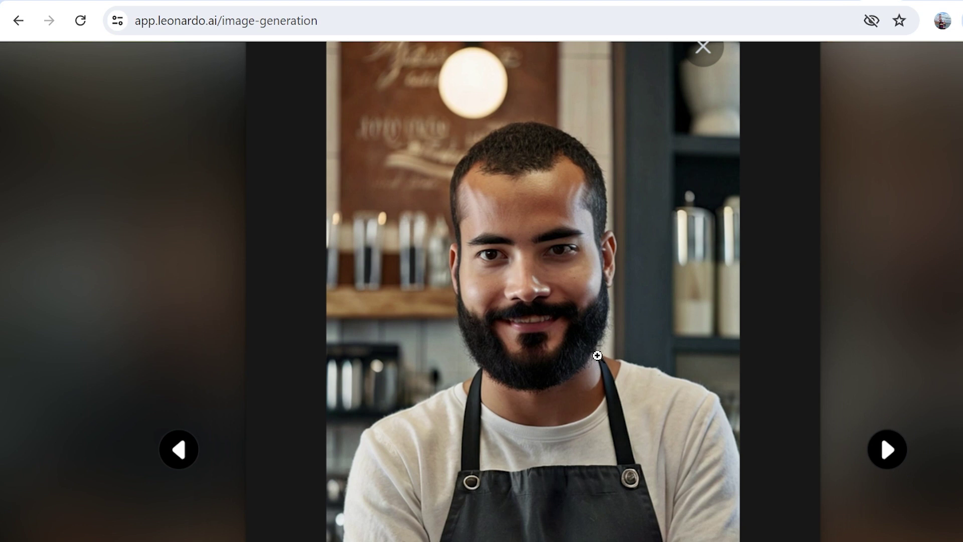
{"action": "scroll", "coordinate": [604, 352], "scroll_direction": "down", "scroll_amount": 1}
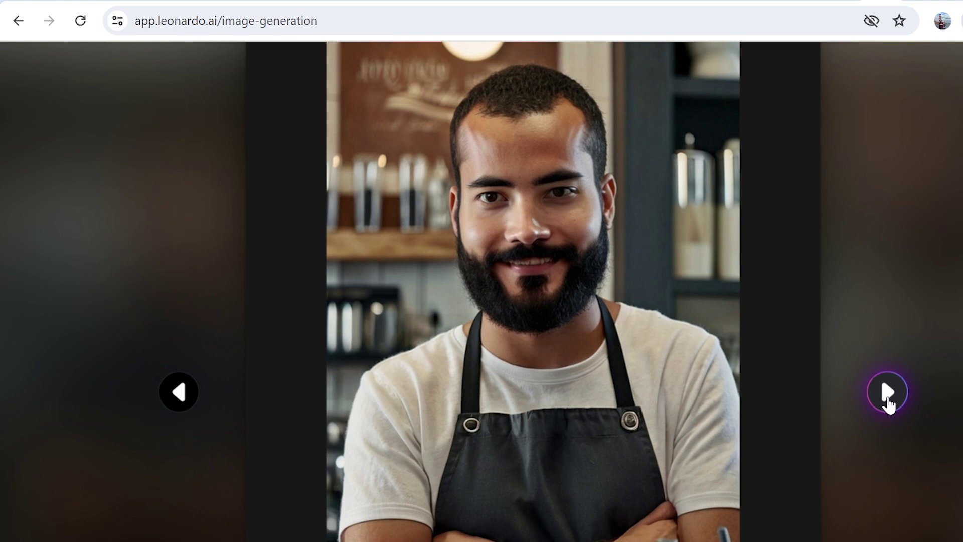
{"action": "left_click", "coordinate": [896, 384]}
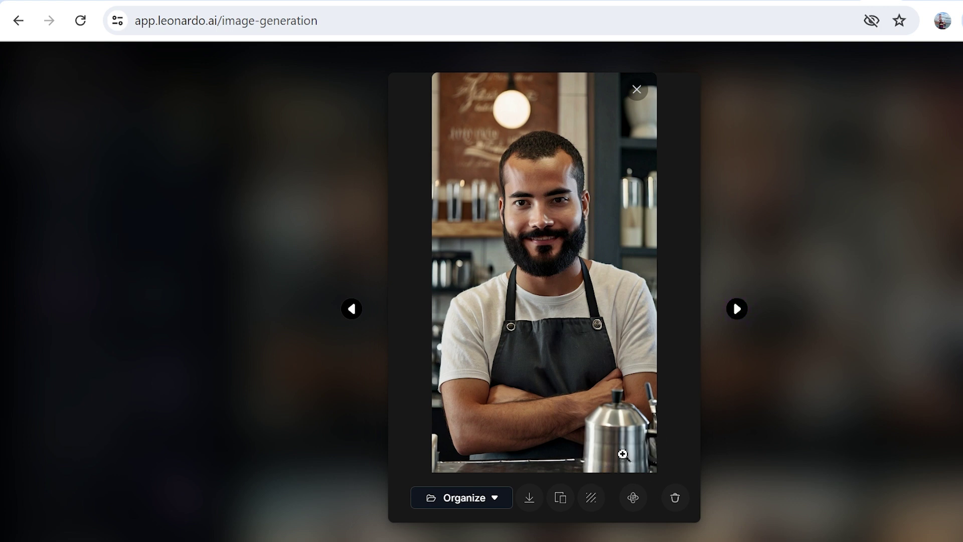
Step: Close the enlarged image and show the AI prompt tools, including Improve Prompt
{"action": "left_click", "coordinate": [637, 91]}
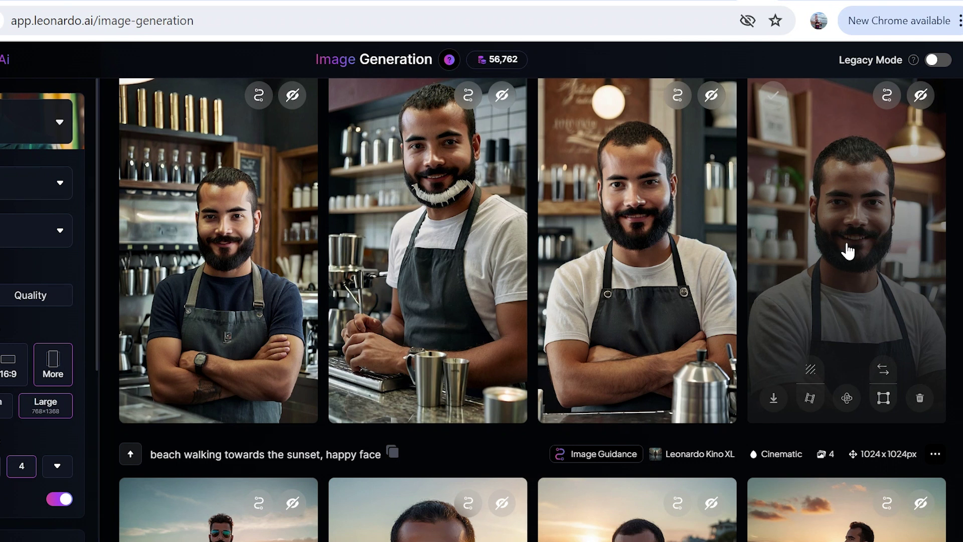
{"action": "scroll", "coordinate": [768, 284], "scroll_direction": "up", "scroll_amount": 5}
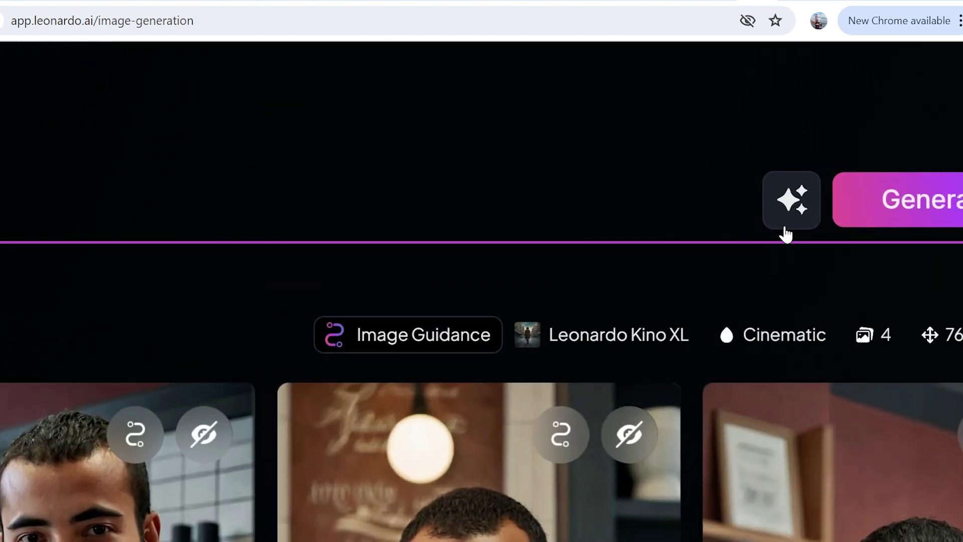
{"action": "scroll", "coordinate": [806, 230], "scroll_direction": "right", "scroll_amount": 4}
{"action": "scroll", "coordinate": [805, 230], "scroll_direction": "up", "scroll_amount": 1}
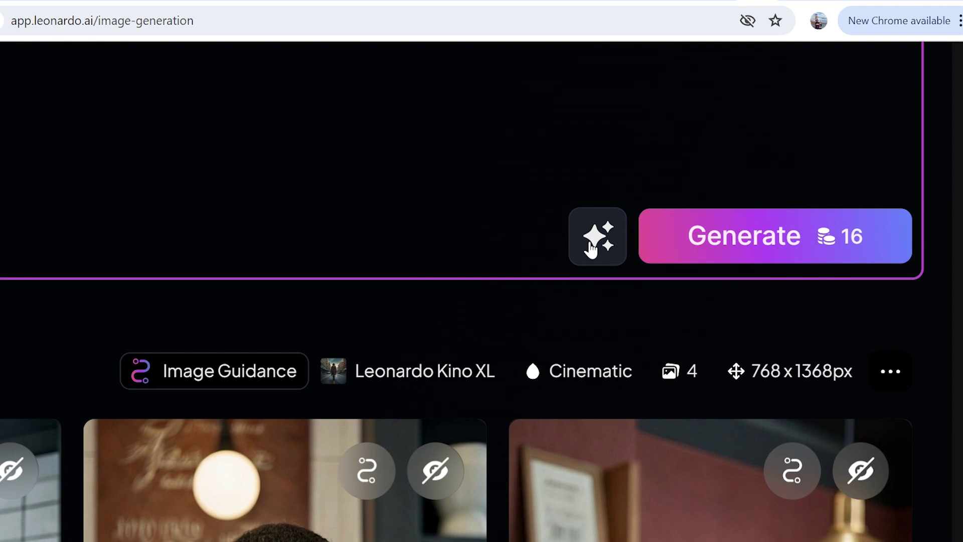
{"action": "left_click", "coordinate": [597, 243]}
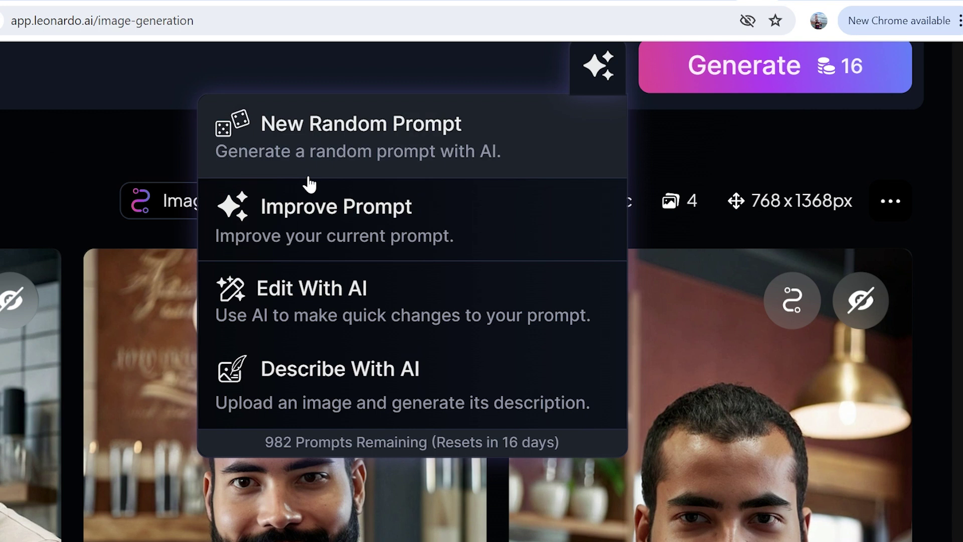
Step: Use Improve Prompt to rewrite the prompt as a cheerfully brewing barista in a bustling cafe
{"action": "left_click", "coordinate": [321, 208]}
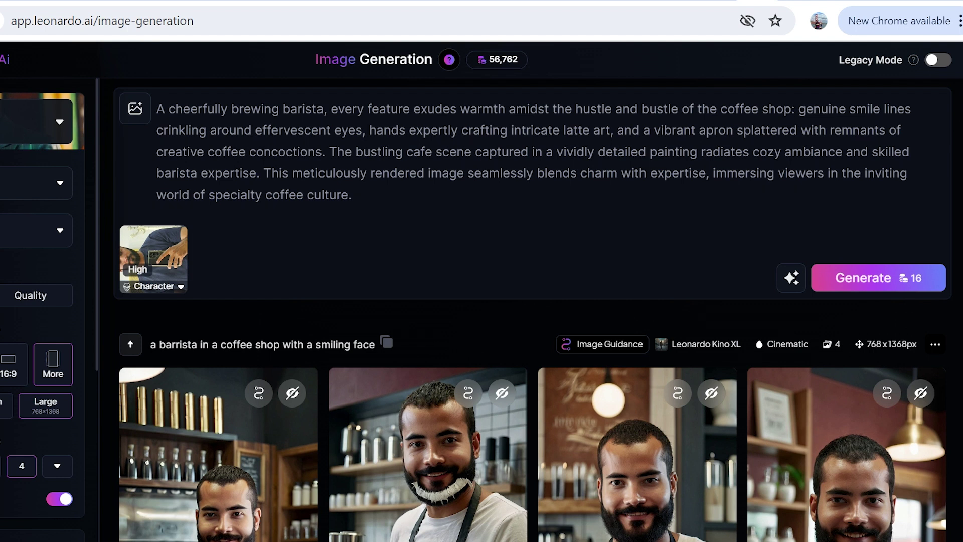
Step: Generate four new 768×1368 barista portraits from the improved prompt for 16 credits
{"action": "left_click", "coordinate": [835, 284]}
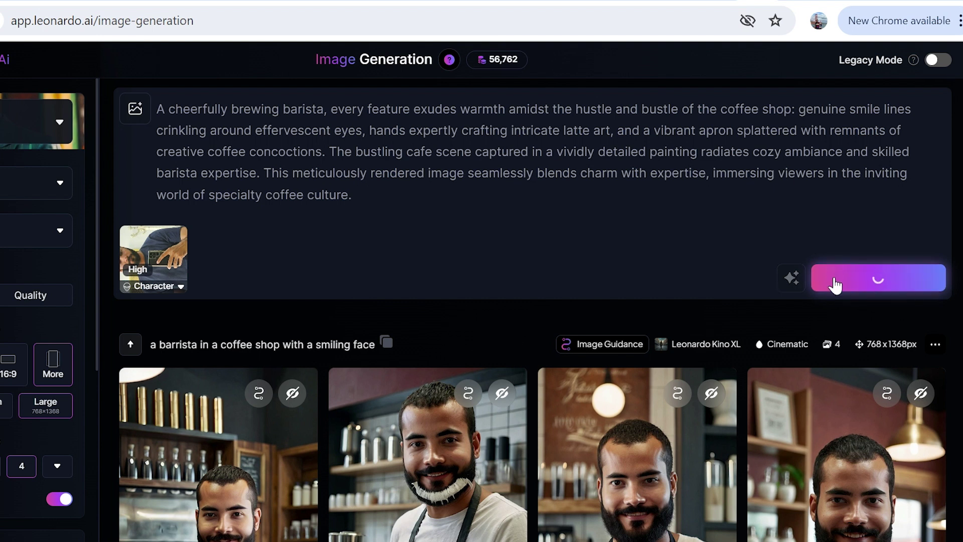
{"action": "scroll", "coordinate": [662, 290], "scroll_direction": "down", "scroll_amount": 10}
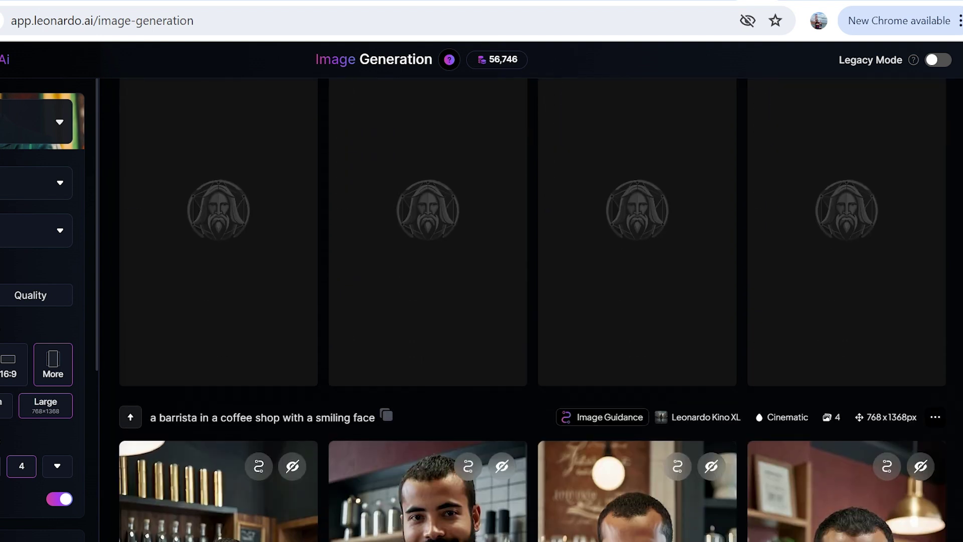
{"action": "scroll", "coordinate": [662, 290], "scroll_direction": "down", "scroll_amount": 3}
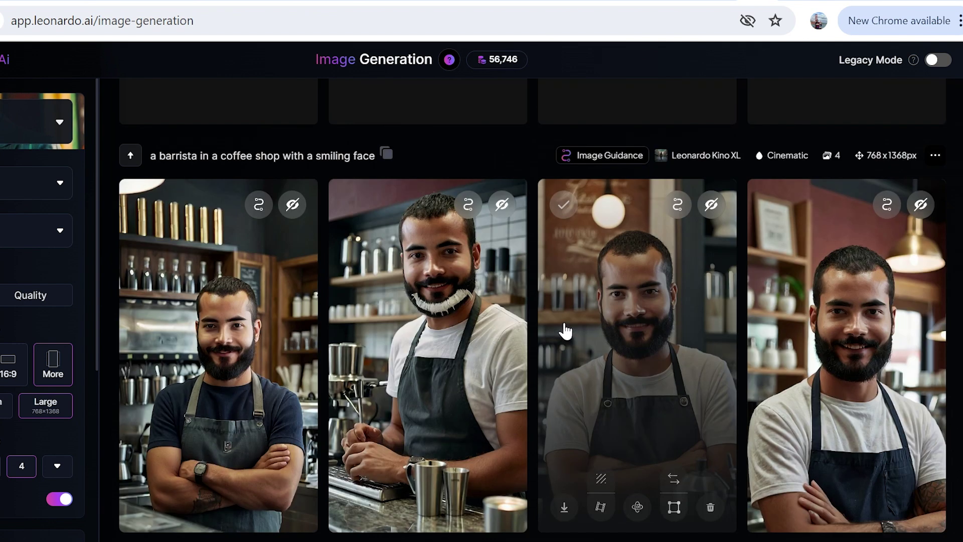
{"action": "scroll", "coordinate": [565, 324], "scroll_direction": "down", "scroll_amount": 3}
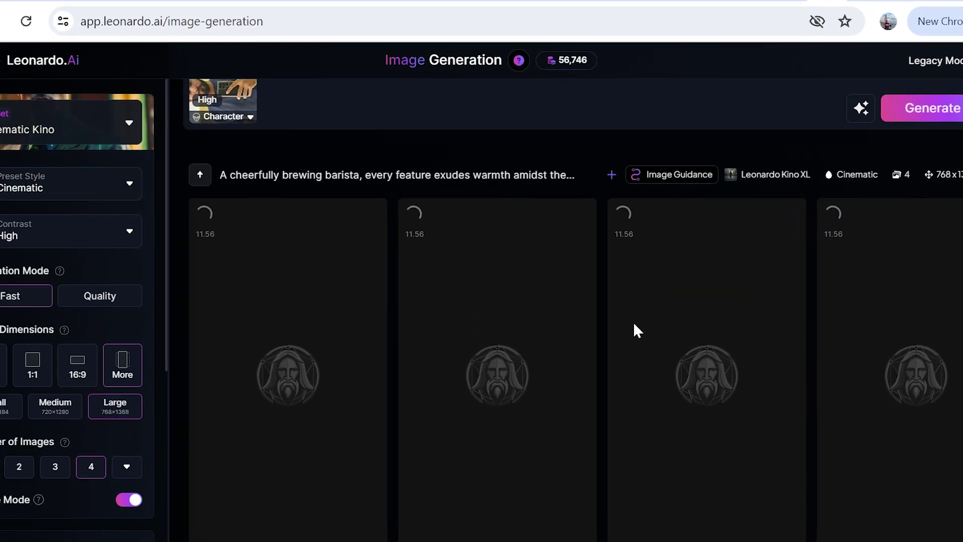
{"action": "scroll", "coordinate": [565, 324], "scroll_direction": "up", "scroll_amount": 4}
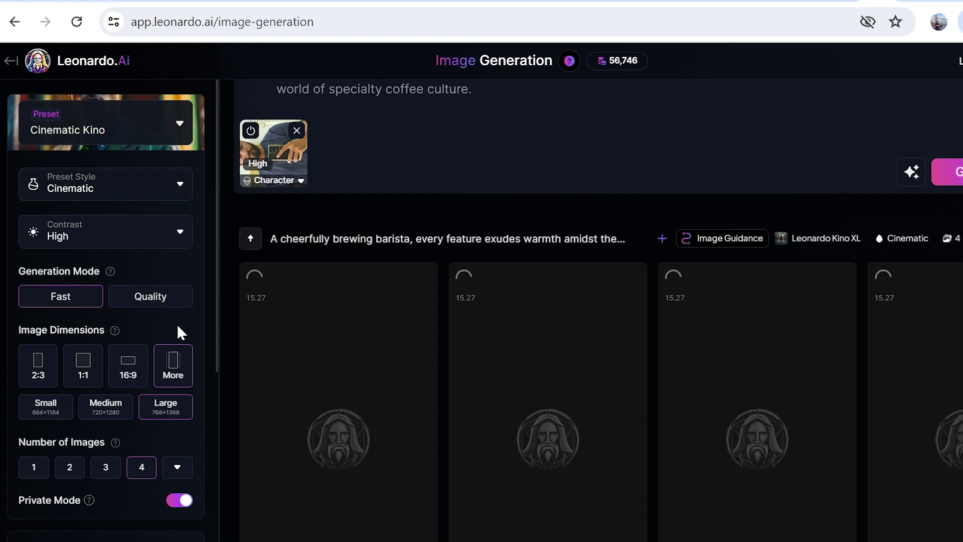
{"action": "scroll", "coordinate": [436, 402], "scroll_direction": "down", "scroll_amount": 3}
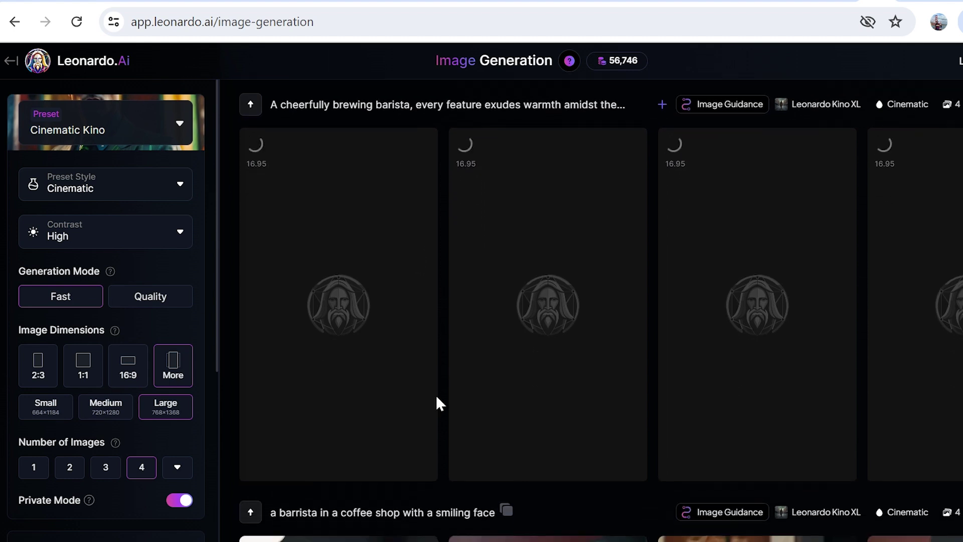
{"action": "scroll", "coordinate": [436, 395], "scroll_direction": "up", "scroll_amount": 5}
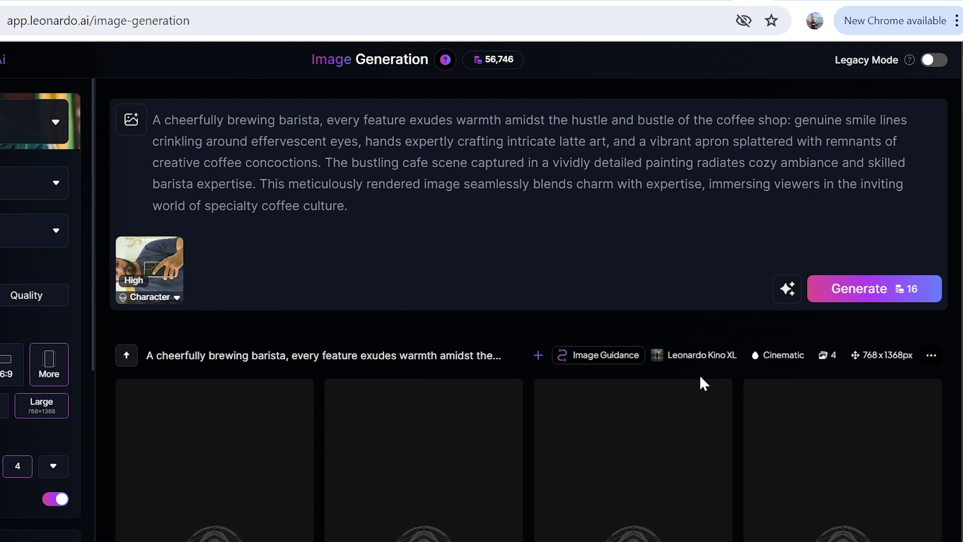
Step: Scroll down to the earlier smiling-barista set and back up to compare the results
{"action": "scroll", "coordinate": [699, 382], "scroll_direction": "down", "scroll_amount": 5}
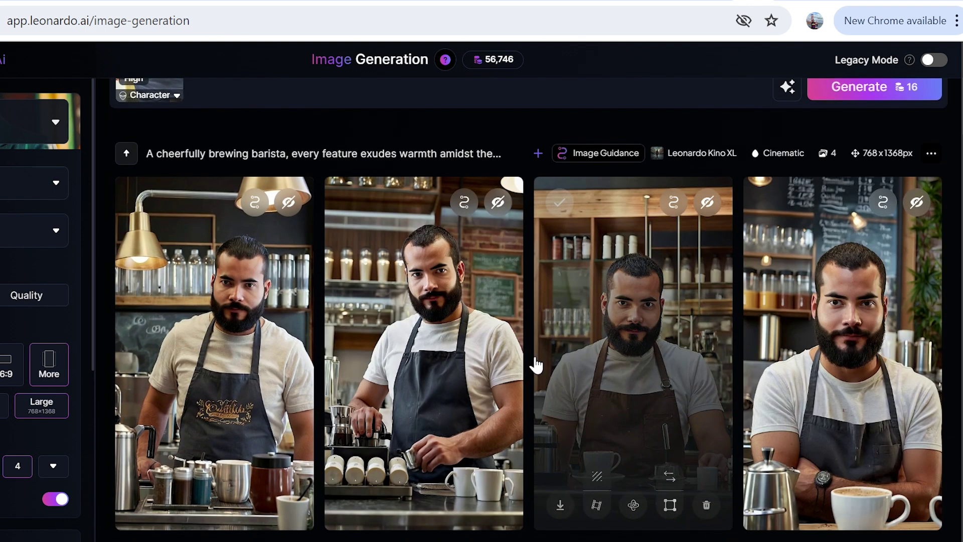
{"action": "scroll", "coordinate": [462, 383], "scroll_direction": "down", "scroll_amount": 5}
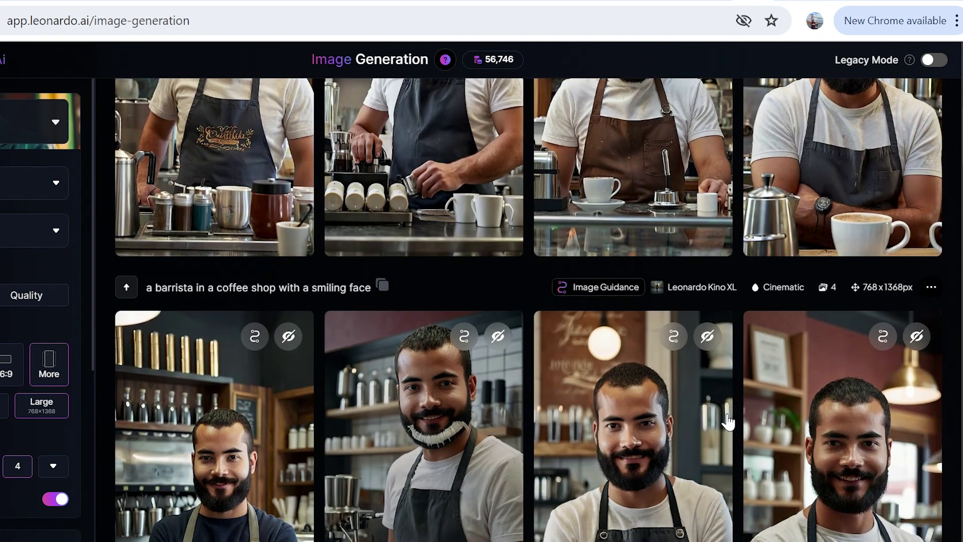
{"action": "scroll", "coordinate": [527, 458], "scroll_direction": "down", "scroll_amount": 2}
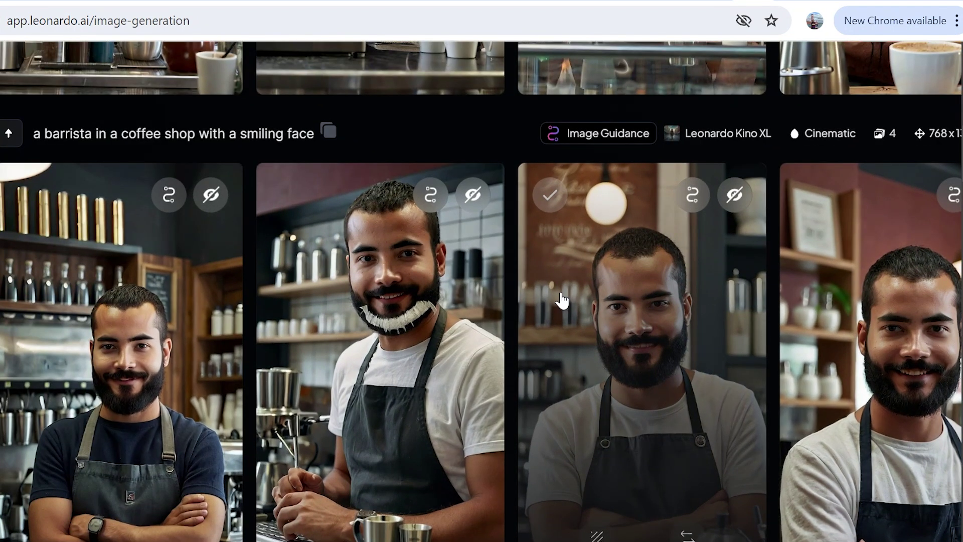
{"action": "scroll", "coordinate": [345, 371], "scroll_direction": "up", "scroll_amount": 3}
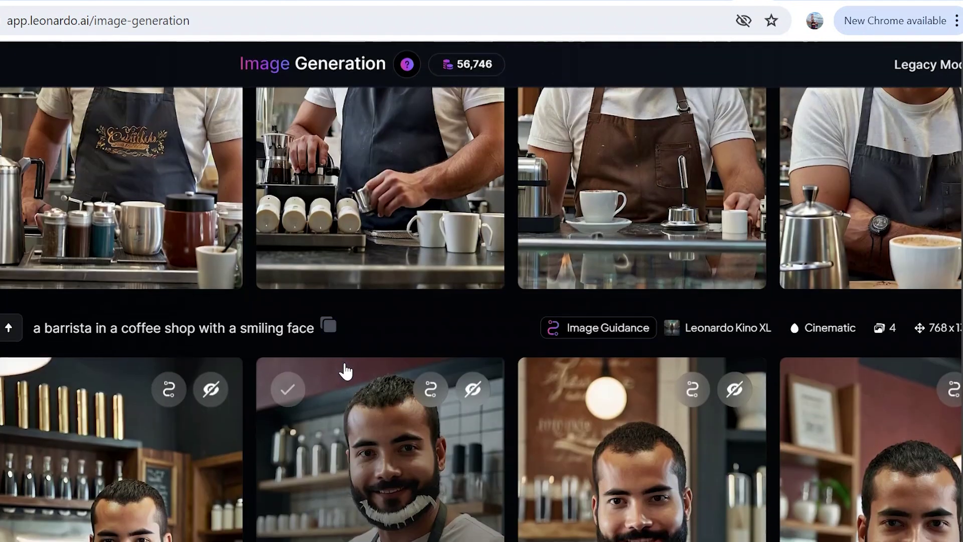
{"action": "scroll", "coordinate": [345, 371], "scroll_direction": "up", "scroll_amount": 5}
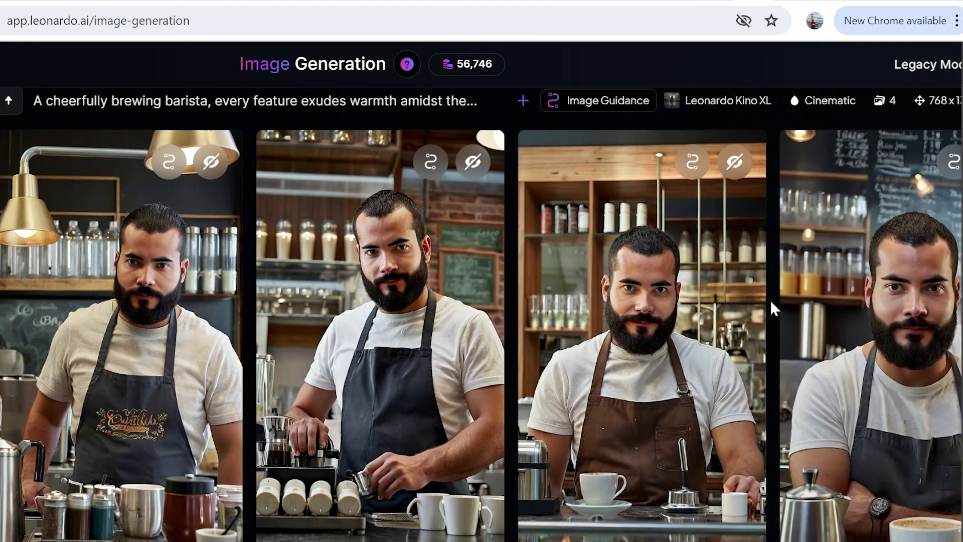
{"action": "scroll", "coordinate": [724, 249], "scroll_direction": "up", "scroll_amount": 5}
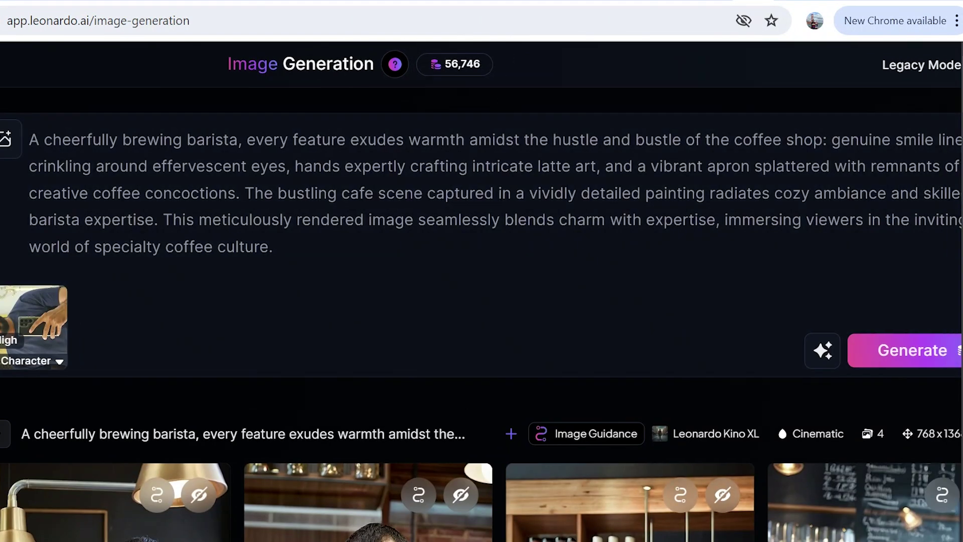
{"action": "scroll", "coordinate": [725, 249], "scroll_direction": "right", "scroll_amount": 2}
Step: Reopen the AI prompt-assistance sparkle menu, then close it again
{"action": "left_click", "coordinate": [741, 350]}
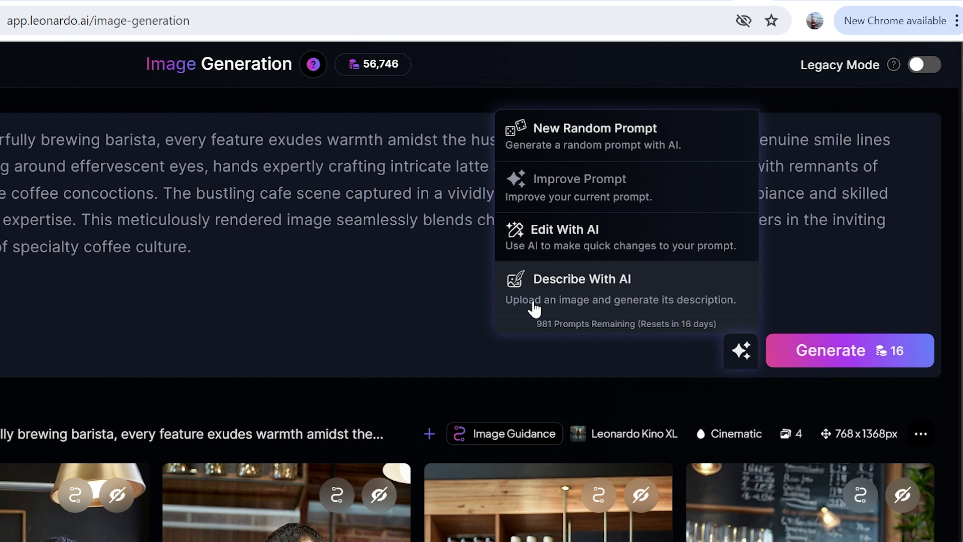
{"action": "scroll", "coordinate": [435, 311], "scroll_direction": "down", "scroll_amount": 7}
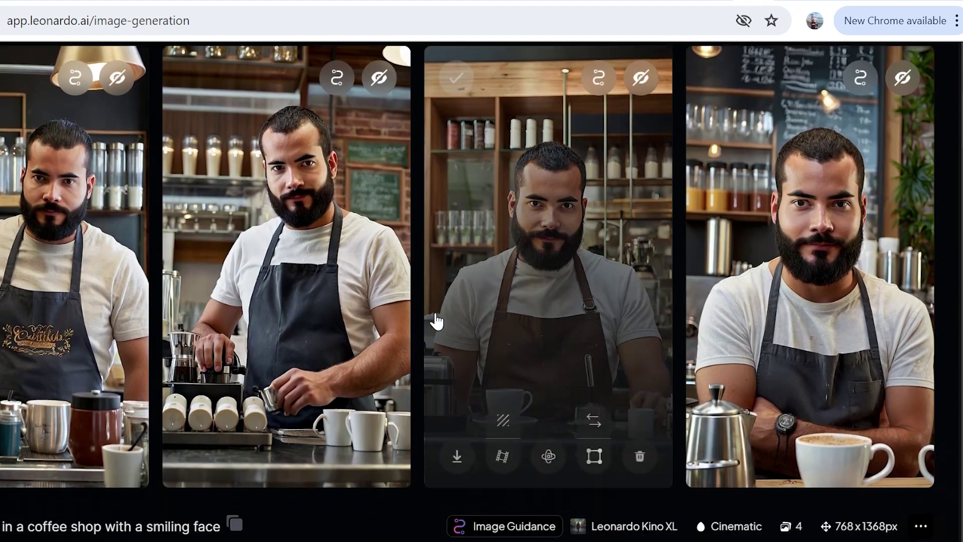
{"action": "scroll", "coordinate": [436, 321], "scroll_direction": "down", "scroll_amount": 1}
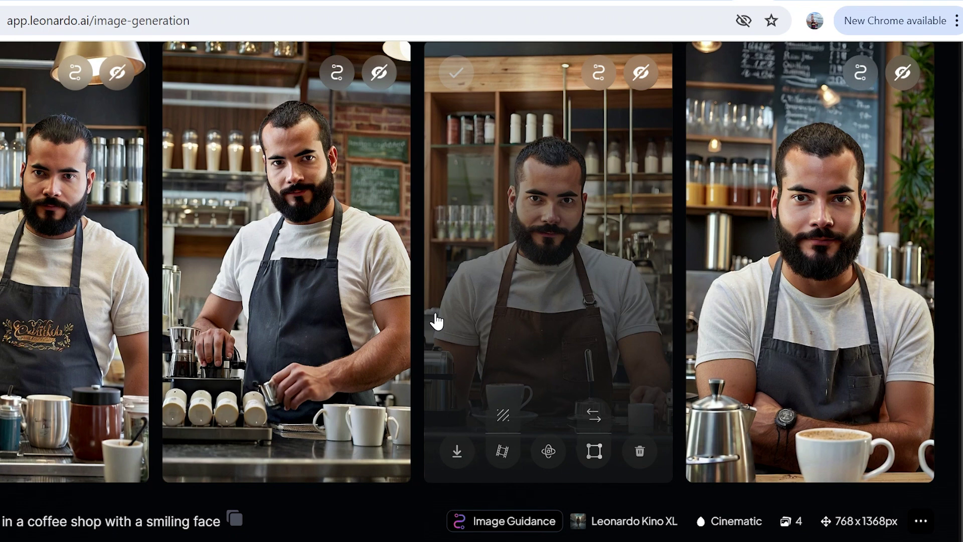
{"action": "scroll", "coordinate": [435, 321], "scroll_direction": "down", "scroll_amount": 7}
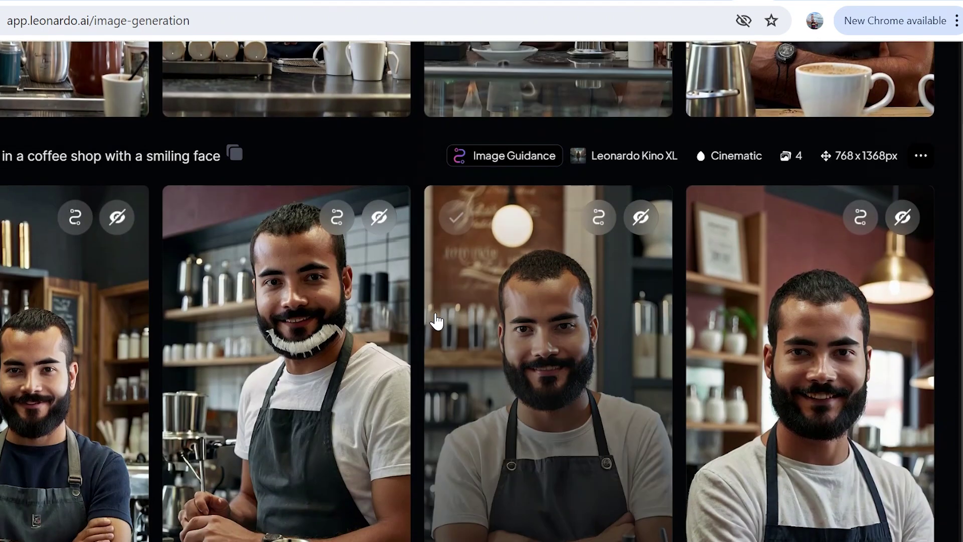
{"action": "scroll", "coordinate": [436, 321], "scroll_direction": "up", "scroll_amount": 4}
{"action": "scroll", "coordinate": [436, 321], "scroll_direction": "up", "scroll_amount": 5}
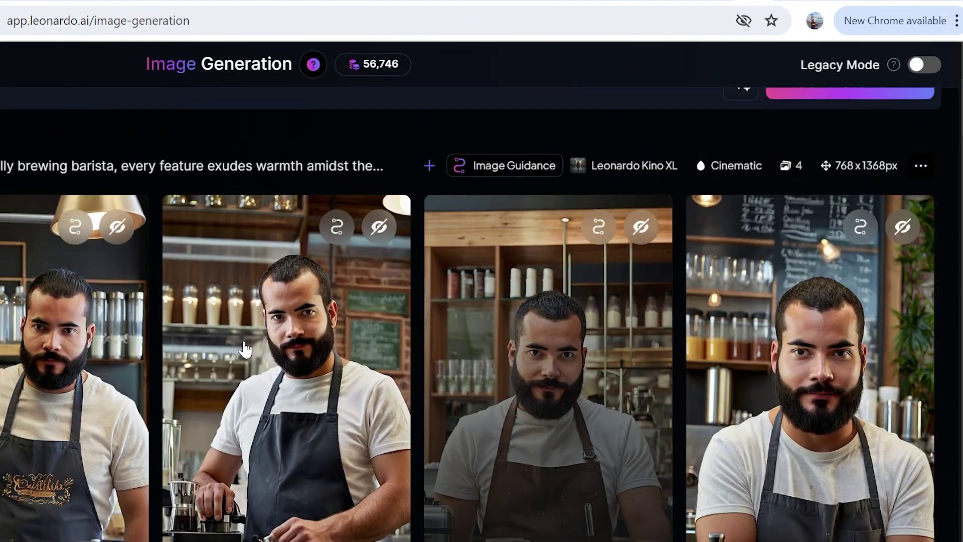
{"action": "scroll", "coordinate": [244, 347], "scroll_direction": "up", "scroll_amount": 5}
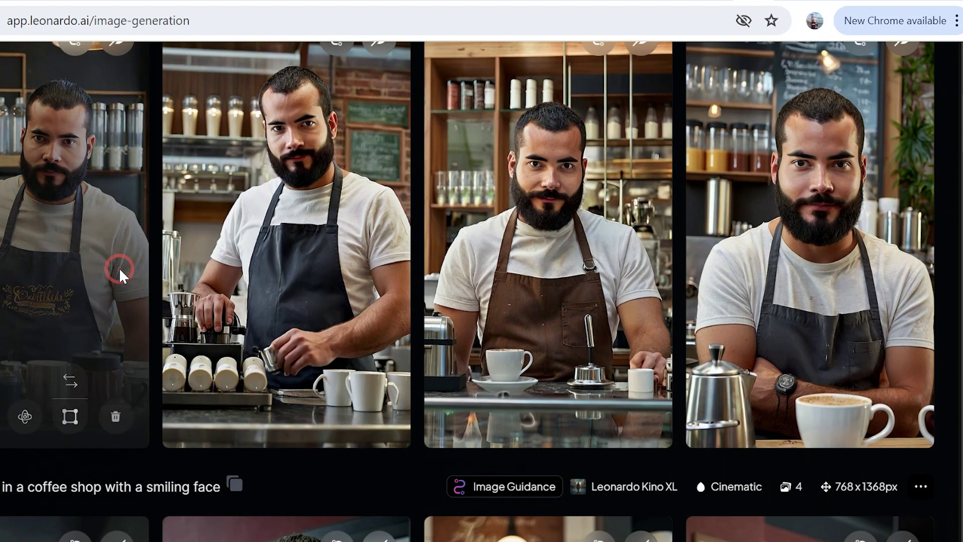
Step: Enlarge the first new barista image, compare it with the original selfie, view the next, then close
{"action": "left_click", "coordinate": [119, 266]}
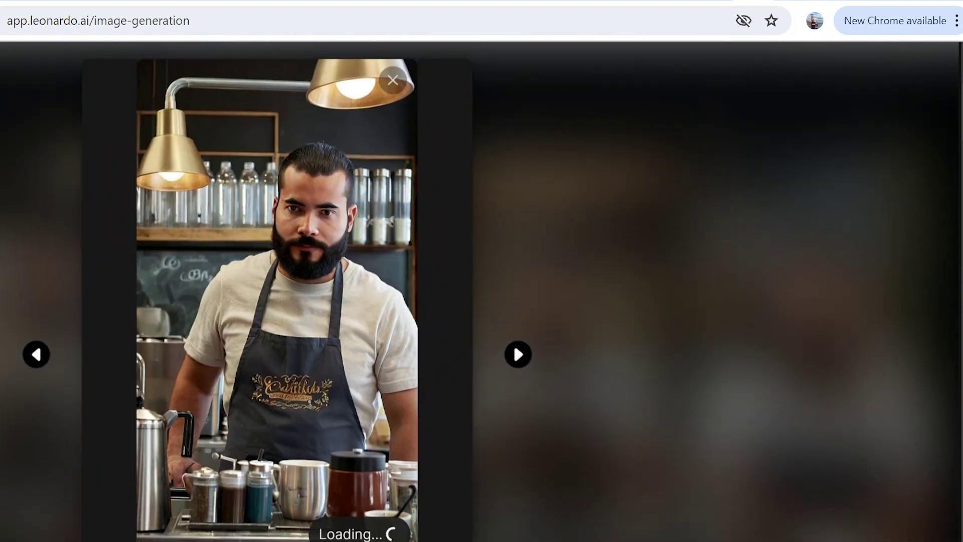
{"action": "key", "text": "alt+Tab"}
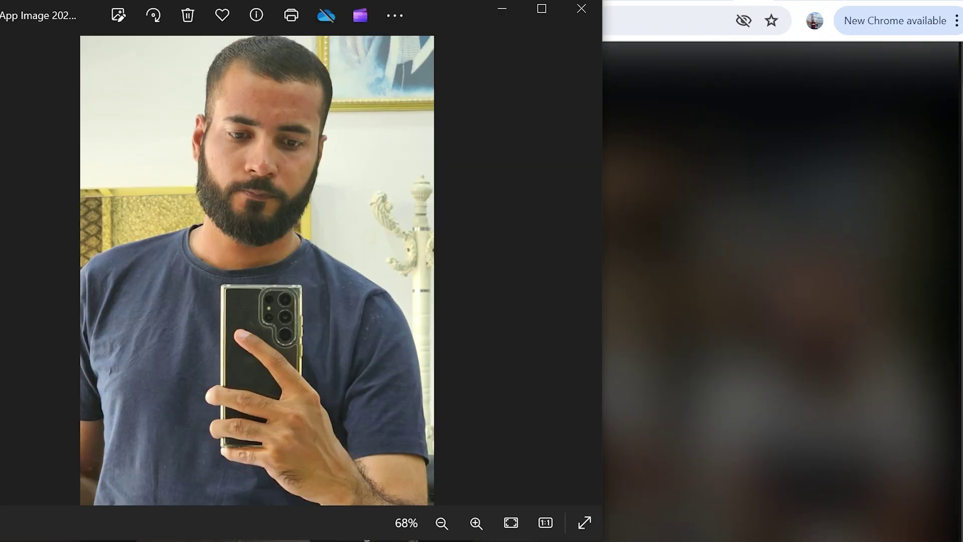
{"action": "key", "text": "alt+Tab"}
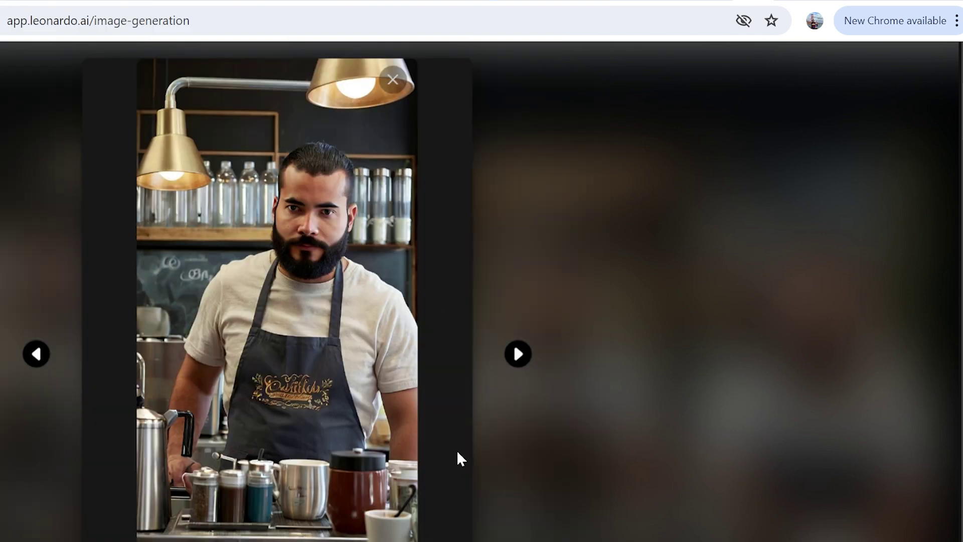
{"action": "left_click", "coordinate": [518, 353]}
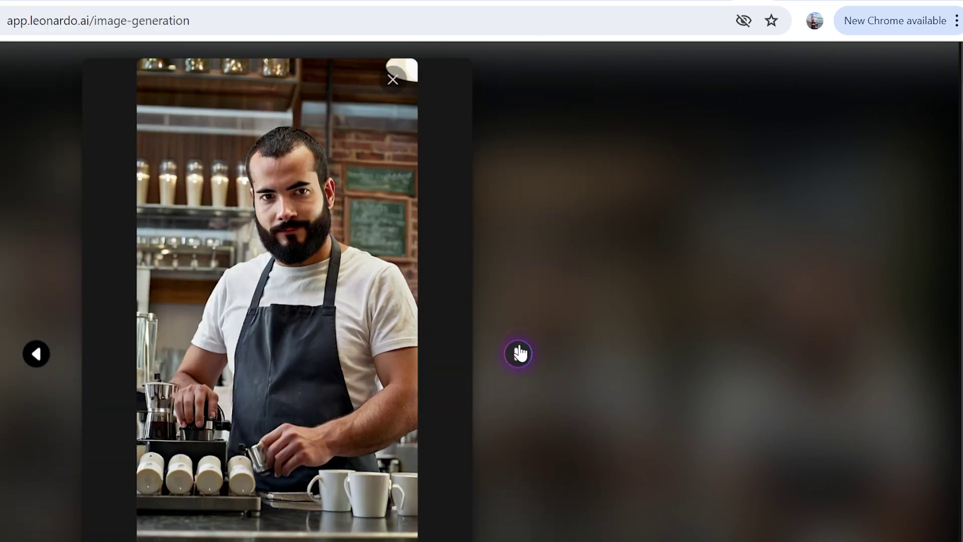
{"action": "left_click", "coordinate": [571, 272]}
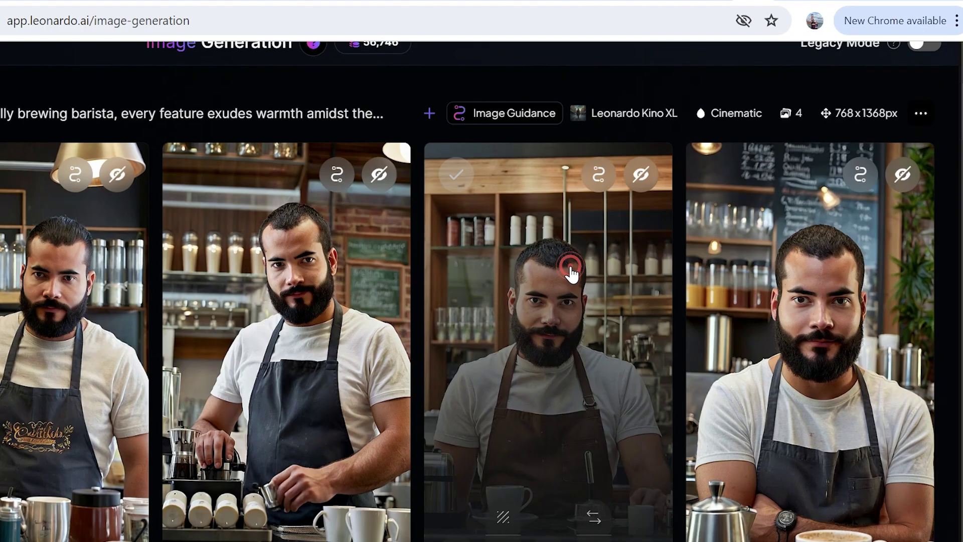
Step: Return to the improved prompt and open its High-strength Image Guidance character reference
{"action": "scroll", "coordinate": [571, 271], "scroll_direction": "down", "scroll_amount": 1}
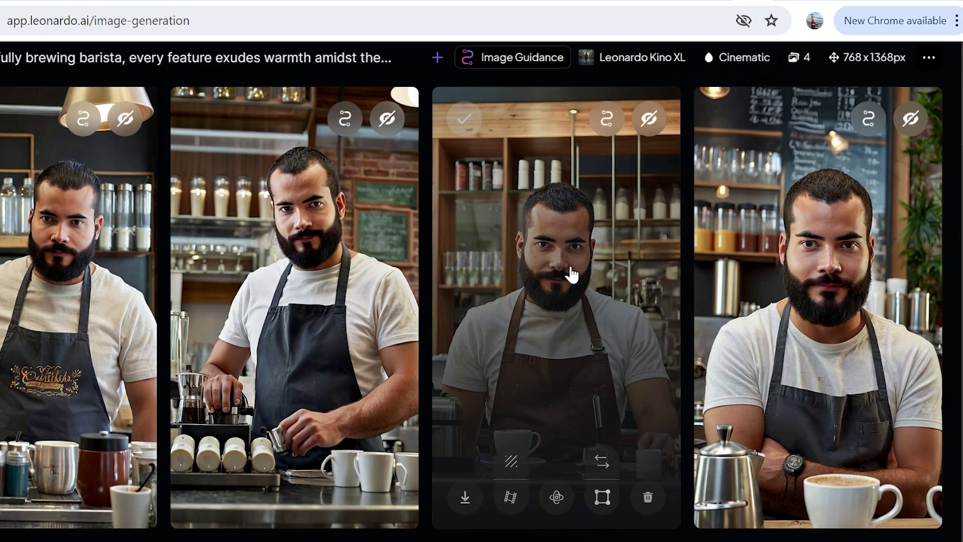
{"action": "scroll", "coordinate": [556, 271], "scroll_direction": "down", "scroll_amount": 2}
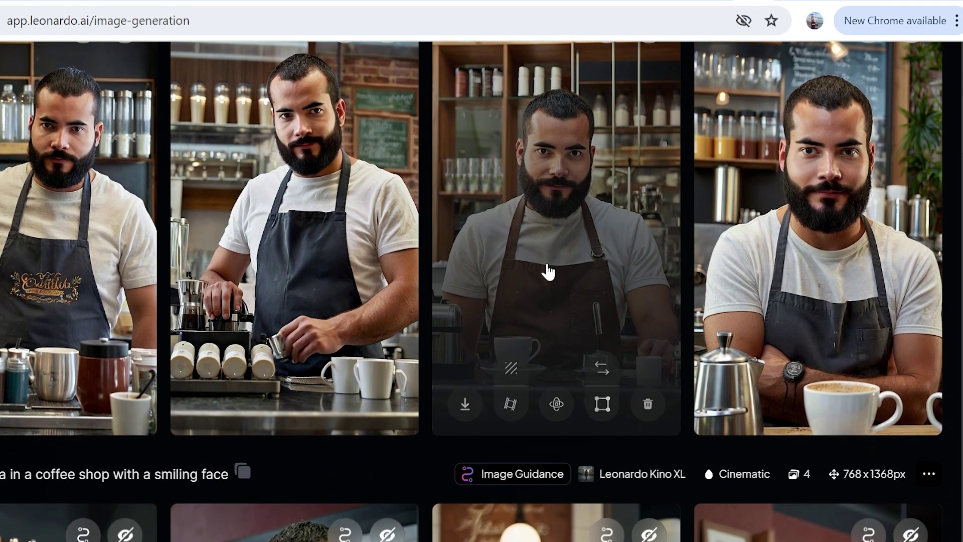
{"action": "scroll", "coordinate": [544, 271], "scroll_direction": "up", "scroll_amount": 8}
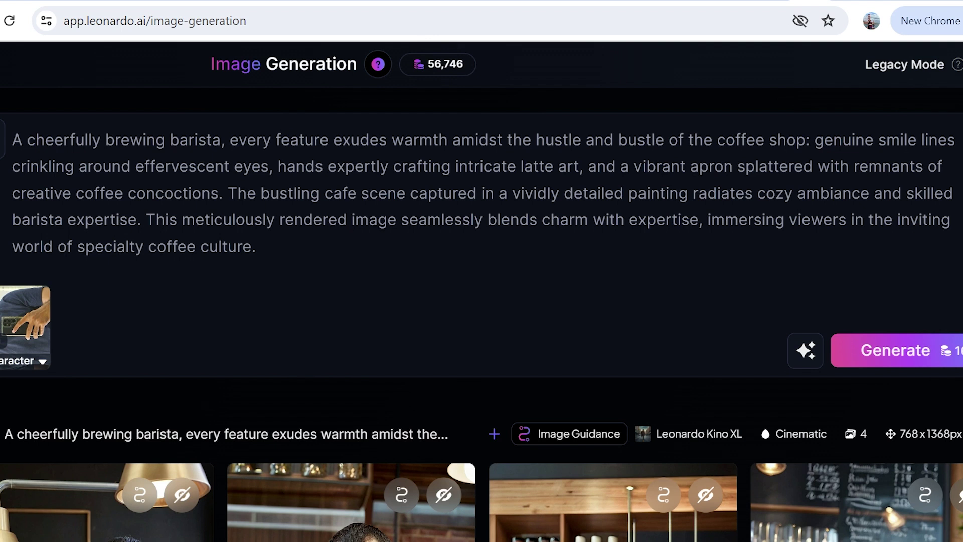
{"action": "scroll", "coordinate": [677, 394], "scroll_direction": "down", "scroll_amount": 2}
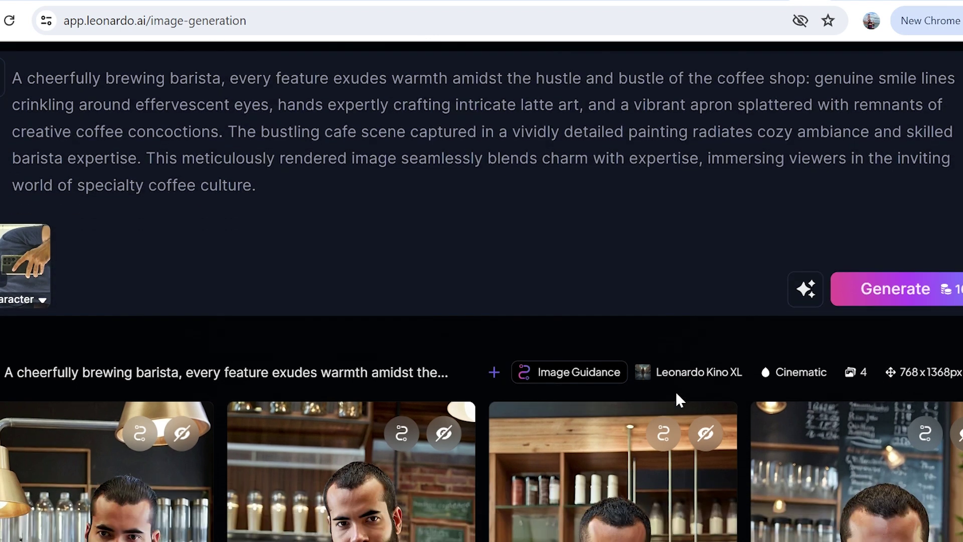
{"action": "scroll", "coordinate": [677, 394], "scroll_direction": "left", "scroll_amount": 5}
{"action": "scroll", "coordinate": [182, 203], "scroll_direction": "up", "scroll_amount": 1}
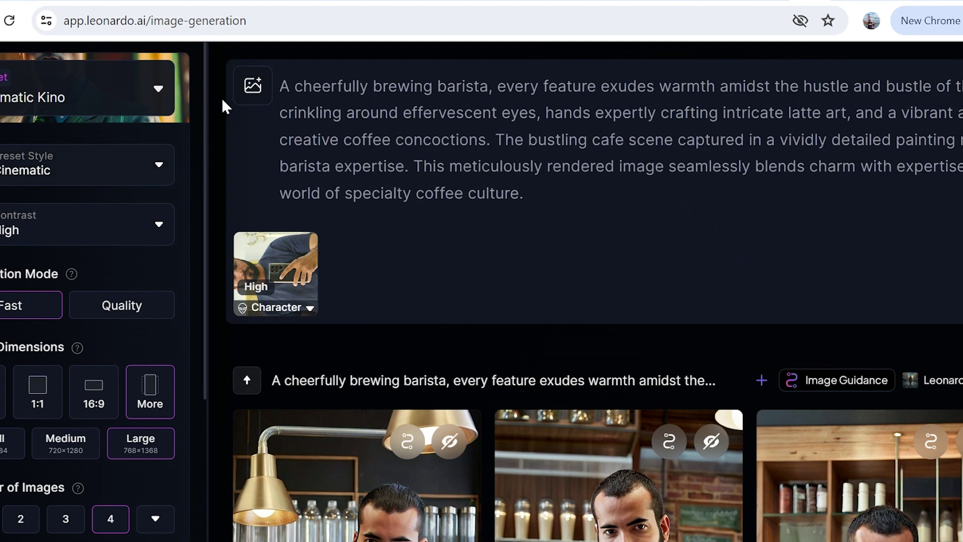
{"action": "scroll", "coordinate": [237, 95], "scroll_direction": "down", "scroll_amount": 1}
{"action": "left_click", "coordinate": [235, 86]}
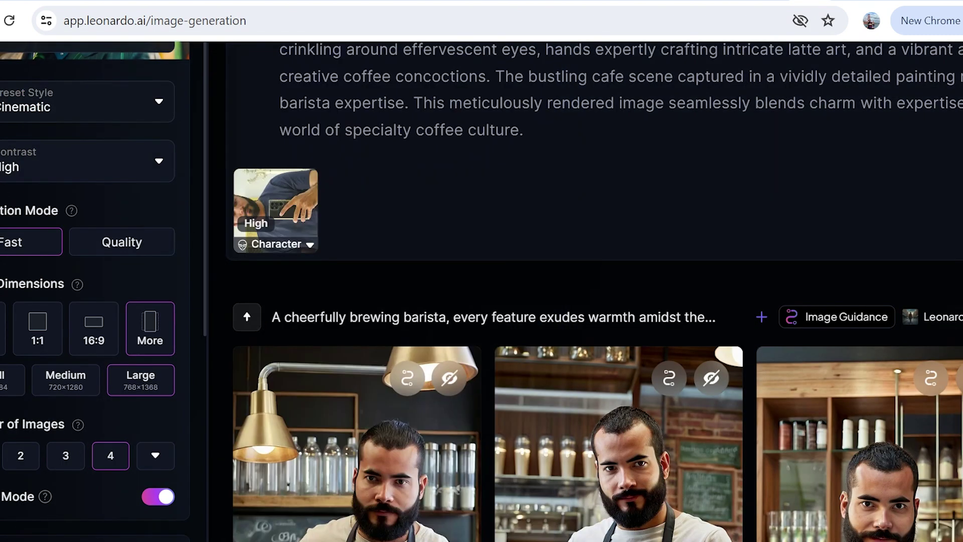
Step: Scroll down the feed to the earliest 'happy in a coffee shop' café portraits
{"action": "scroll", "coordinate": [758, 324], "scroll_direction": "down", "scroll_amount": 6}
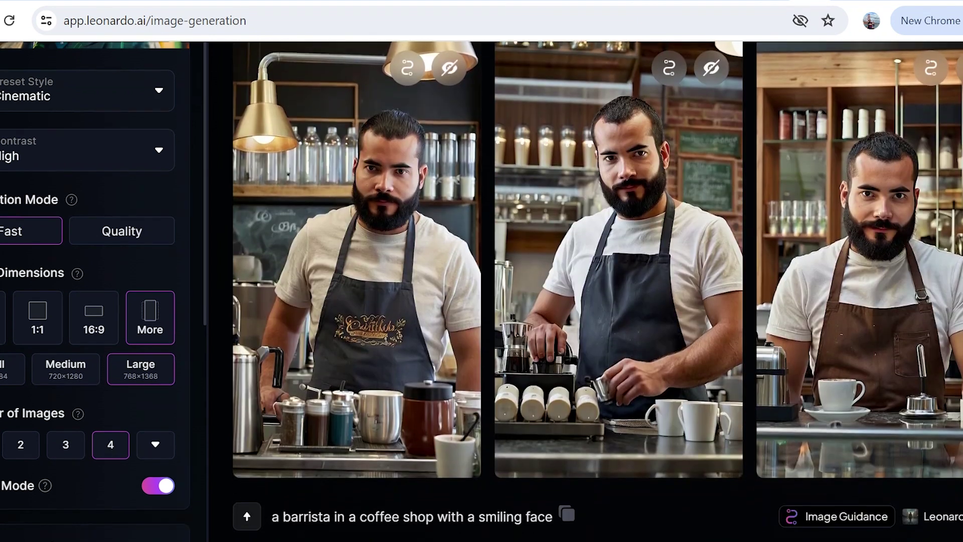
{"action": "scroll", "coordinate": [758, 324], "scroll_direction": "right", "scroll_amount": 2}
{"action": "scroll", "coordinate": [758, 324], "scroll_direction": "down", "scroll_amount": 10}
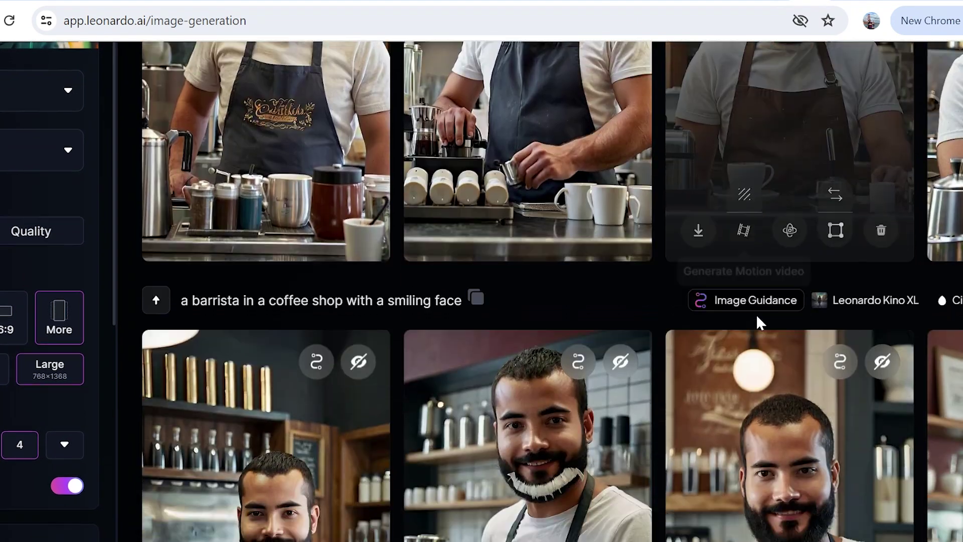
{"action": "scroll", "coordinate": [758, 325], "scroll_direction": "down", "scroll_amount": 9}
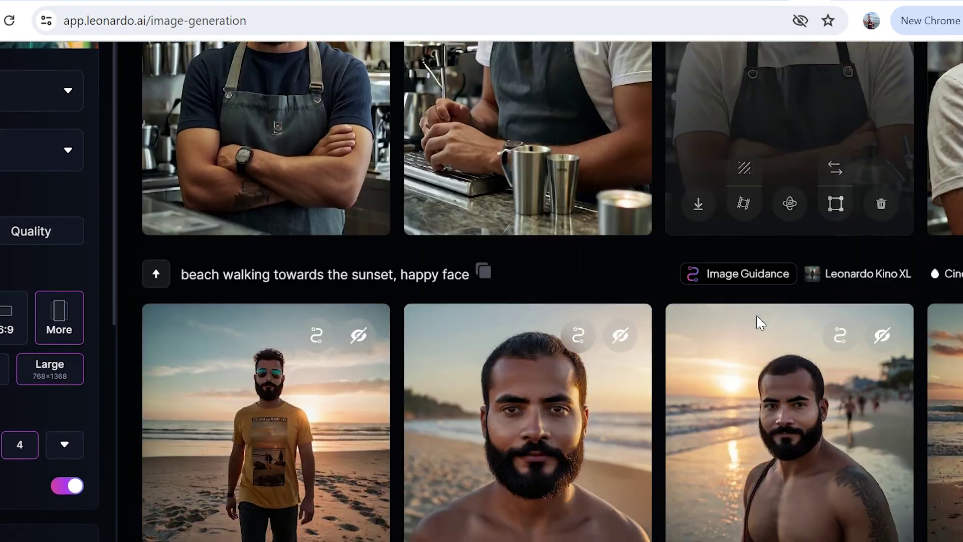
{"action": "scroll", "coordinate": [758, 325], "scroll_direction": "down", "scroll_amount": 9}
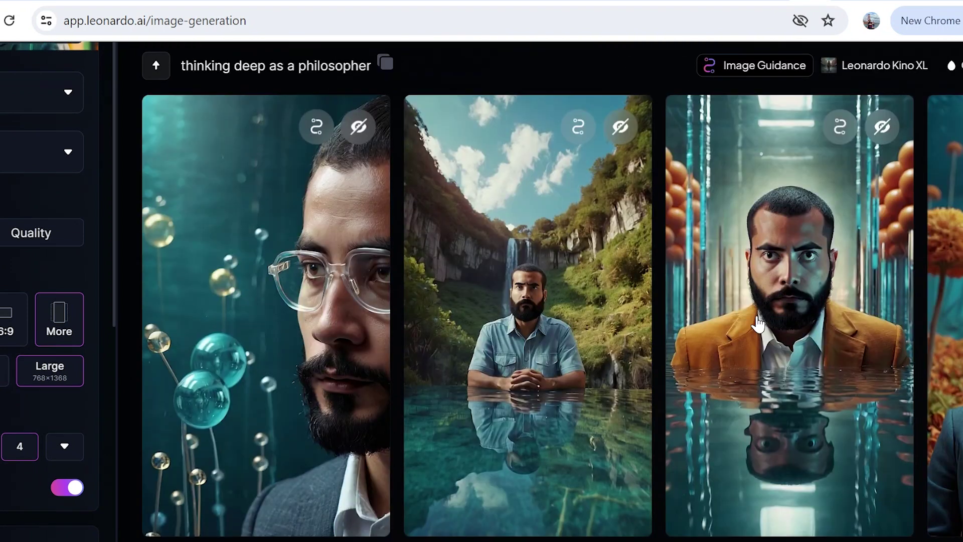
{"action": "scroll", "coordinate": [758, 325], "scroll_direction": "right", "scroll_amount": 4}
{"action": "scroll", "coordinate": [758, 324], "scroll_direction": "left", "scroll_amount": 1}
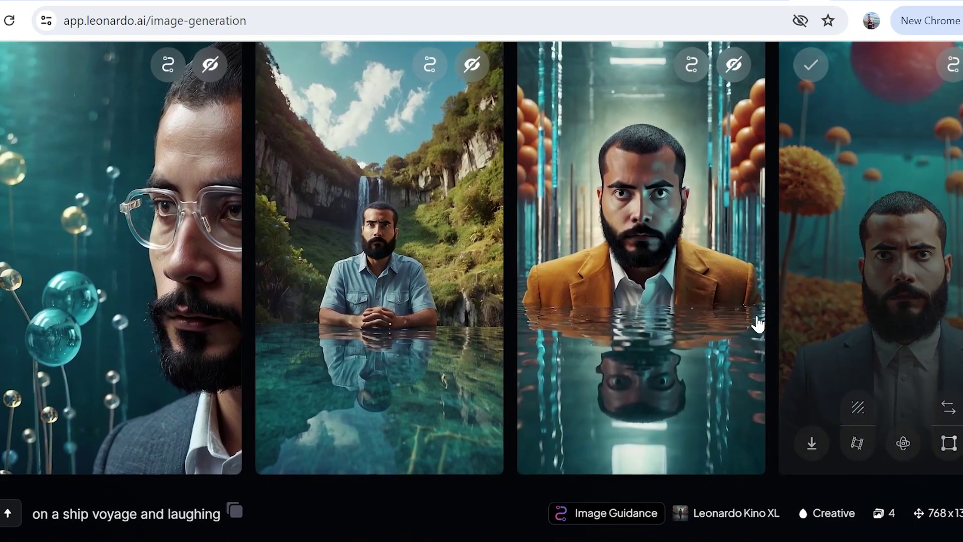
{"action": "scroll", "coordinate": [758, 324], "scroll_direction": "down", "scroll_amount": 8}
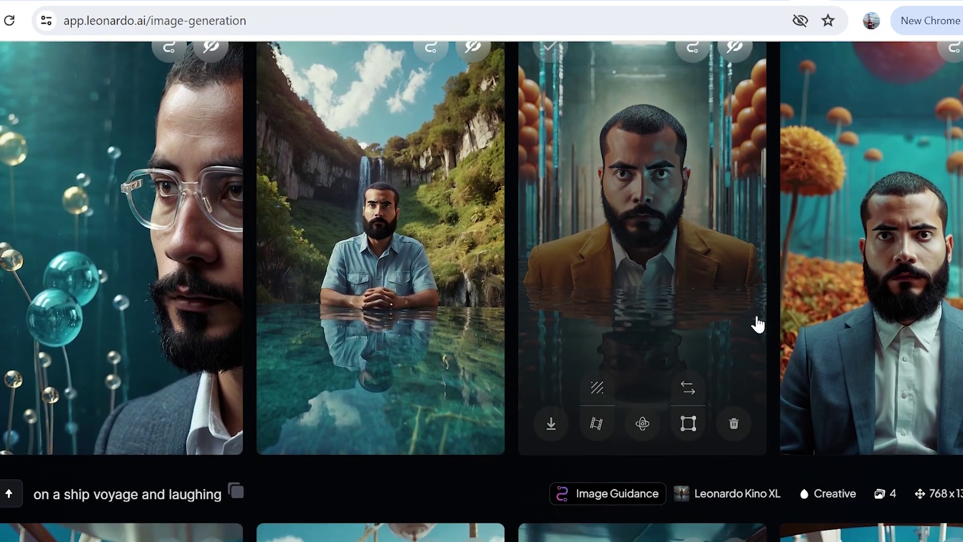
{"action": "scroll", "coordinate": [758, 324], "scroll_direction": "down", "scroll_amount": 13}
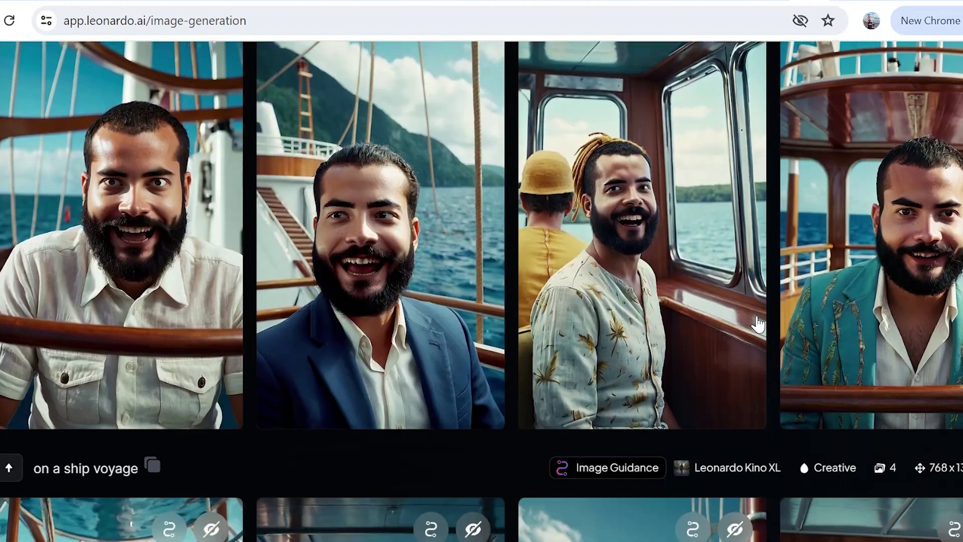
{"action": "scroll", "coordinate": [758, 324], "scroll_direction": "down", "scroll_amount": 13}
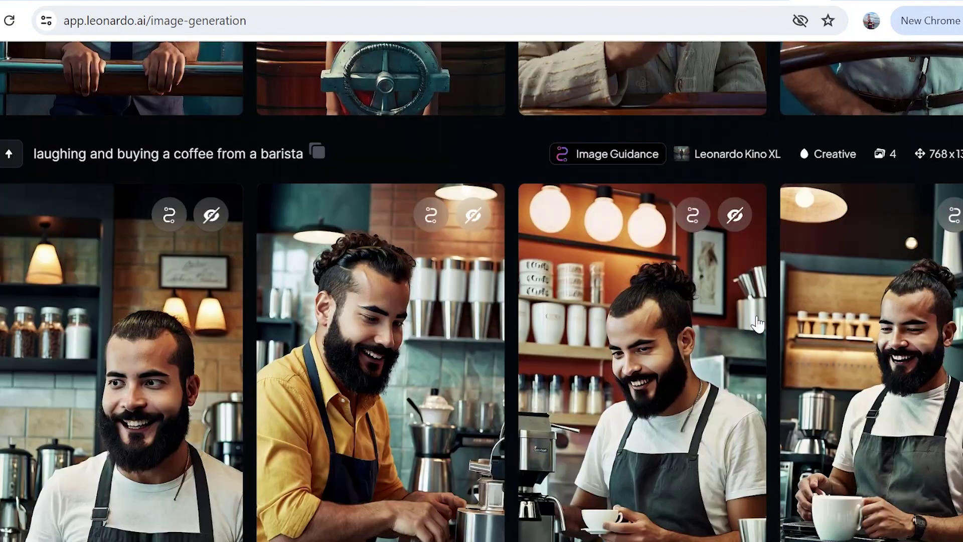
{"action": "scroll", "coordinate": [758, 324], "scroll_direction": "down", "scroll_amount": 2}
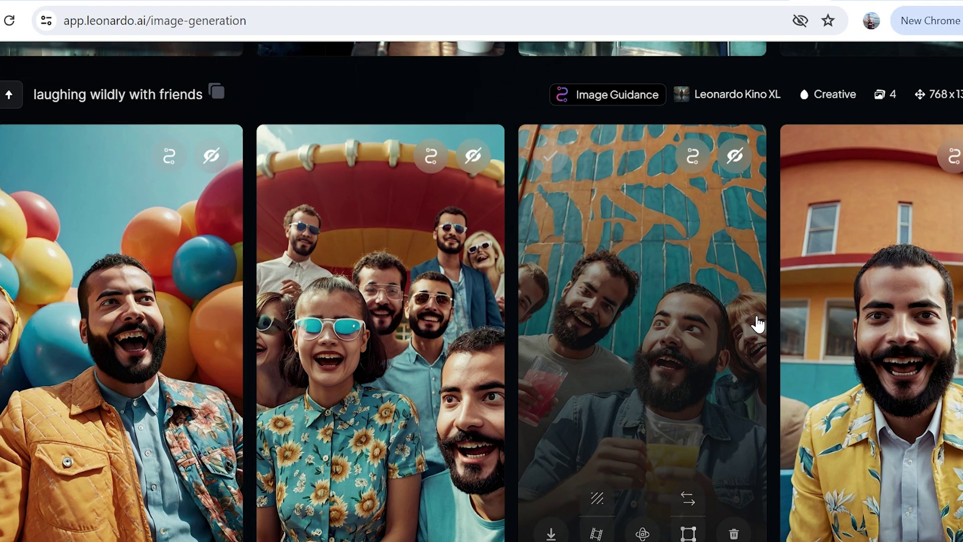
{"action": "scroll", "coordinate": [758, 324], "scroll_direction": "down", "scroll_amount": 4}
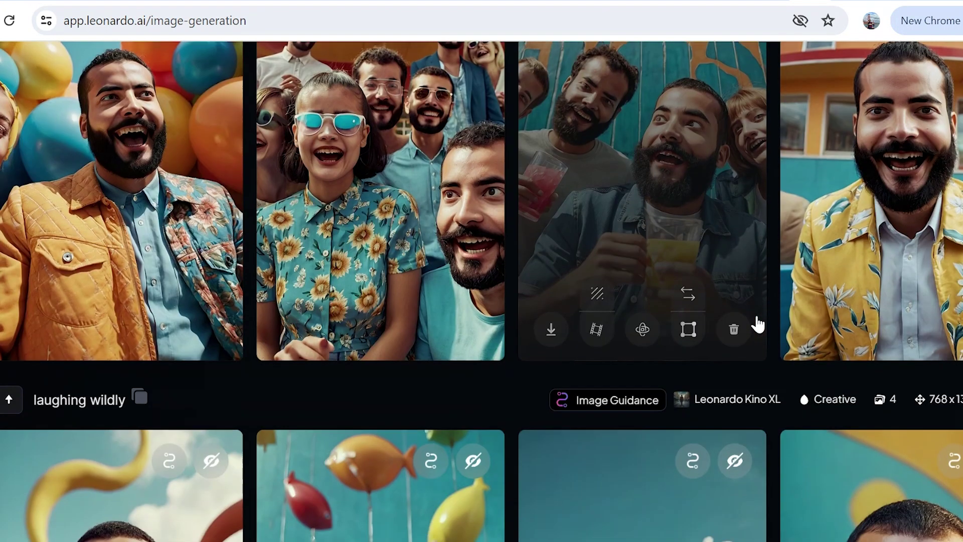
{"action": "scroll", "coordinate": [757, 325], "scroll_direction": "down", "scroll_amount": 5}
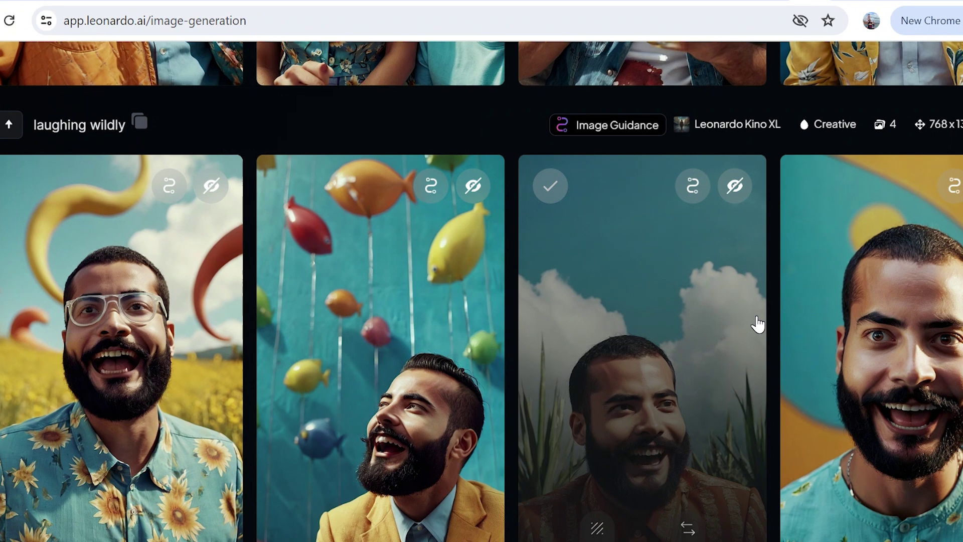
{"action": "scroll", "coordinate": [757, 324], "scroll_direction": "down", "scroll_amount": 4}
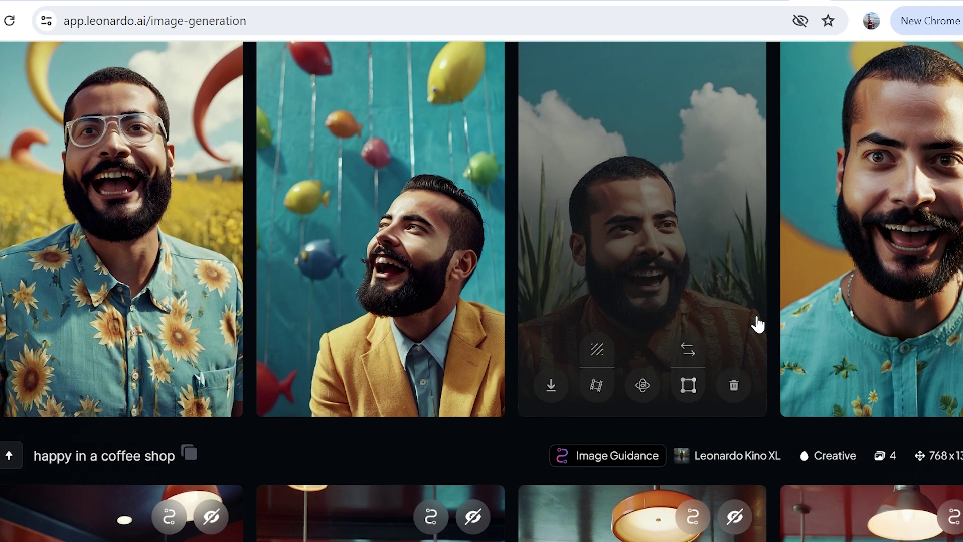
{"action": "scroll", "coordinate": [757, 324], "scroll_direction": "down", "scroll_amount": 7}
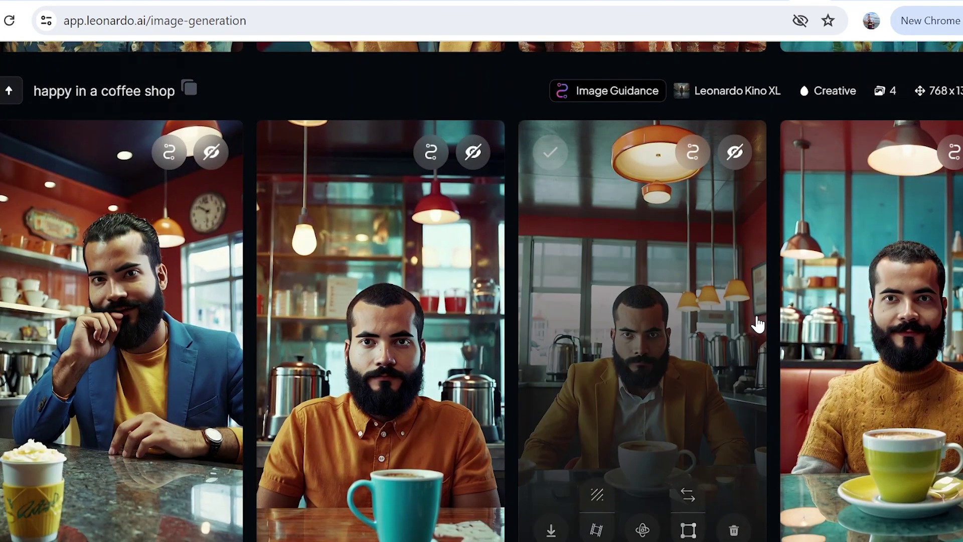
{"action": "scroll", "coordinate": [758, 325], "scroll_direction": "down", "scroll_amount": 3}
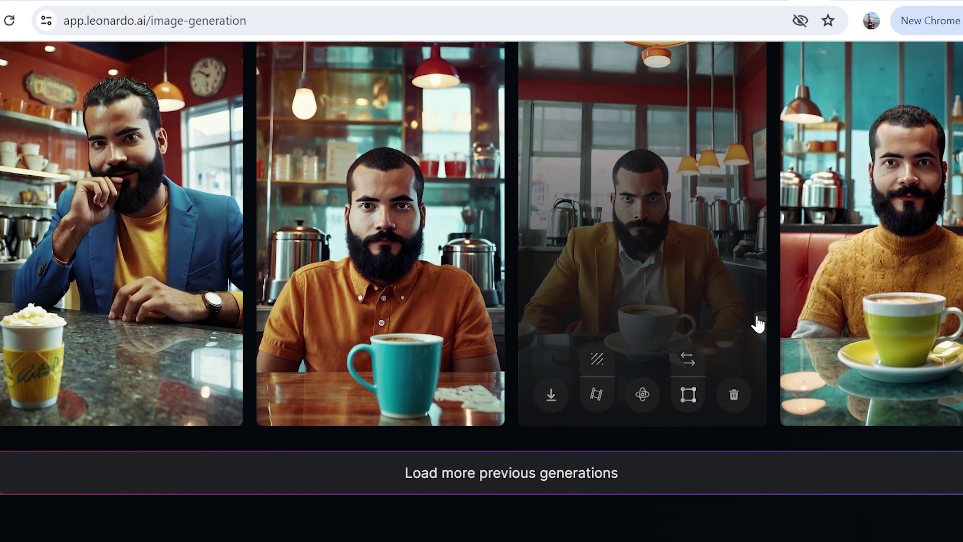
{"action": "scroll", "coordinate": [758, 324], "scroll_direction": "up", "scroll_amount": 1}
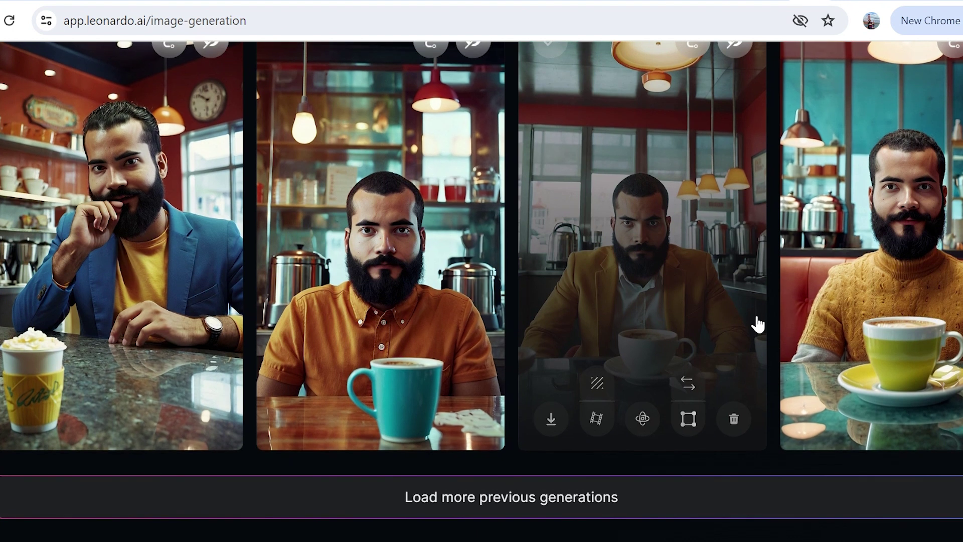